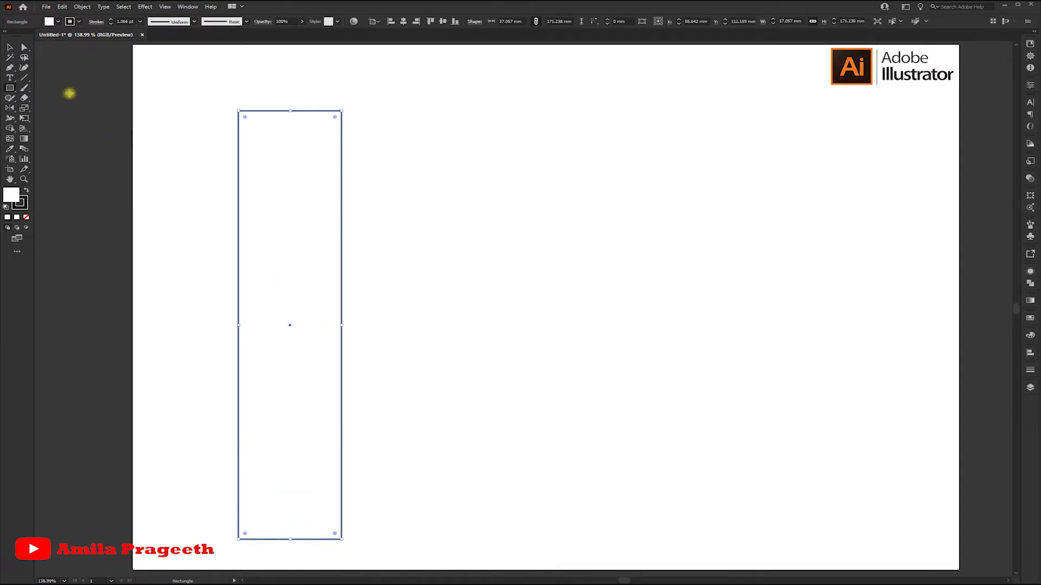
# - Move the tall rectangle up on the artboard and fully round its two top corners to about 18.5 mm
pyautogui.click(9, 47)
pyautogui.moveTo(291, 326); pyautogui.dragTo(289, 295)
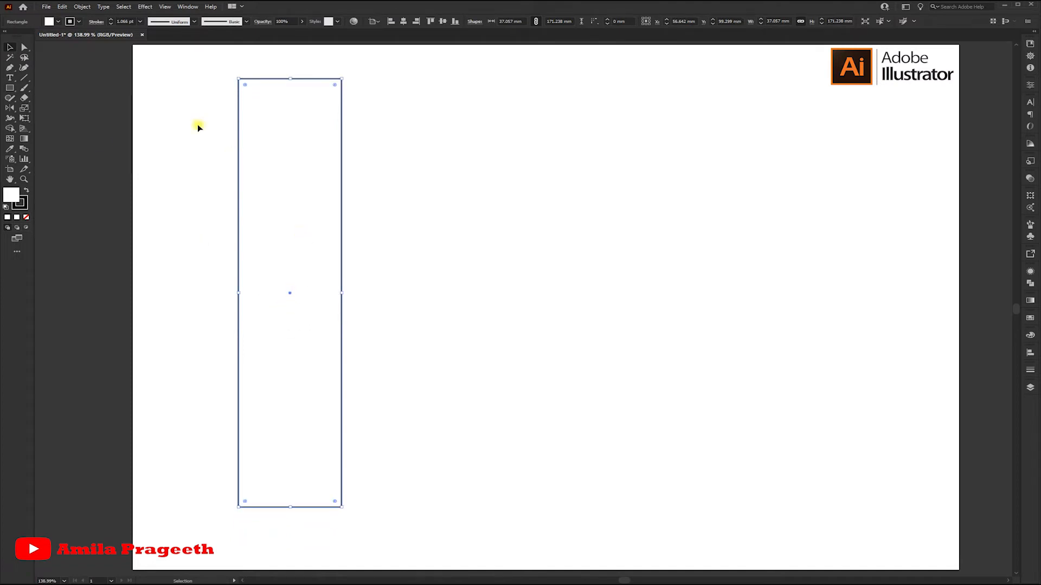
pyautogui.click(179, 103)
pyautogui.click(25, 49)
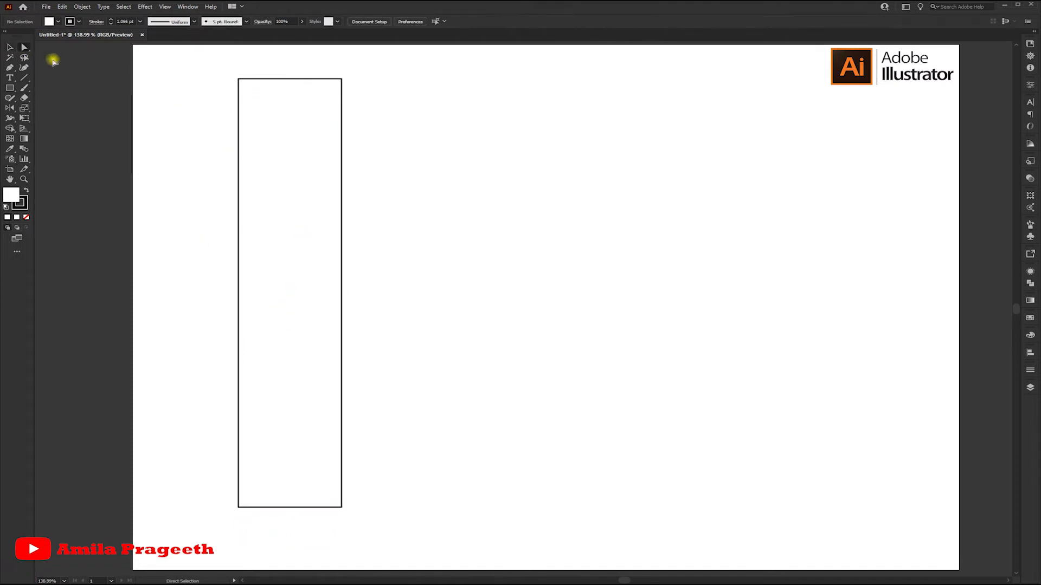
pyautogui.moveTo(207, 63); pyautogui.dragTo(310, 172)
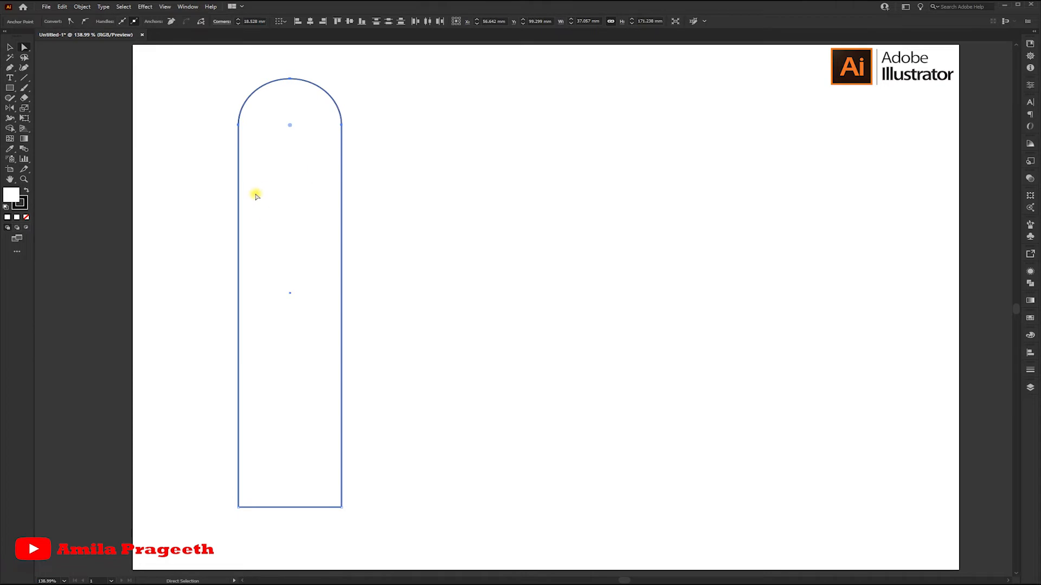
# - Round the bottom-left corner of the tall shape with a radius of about 21.7 mm
pyautogui.click(225, 472)
pyautogui.moveTo(244, 511); pyautogui.dragTo(298, 454)
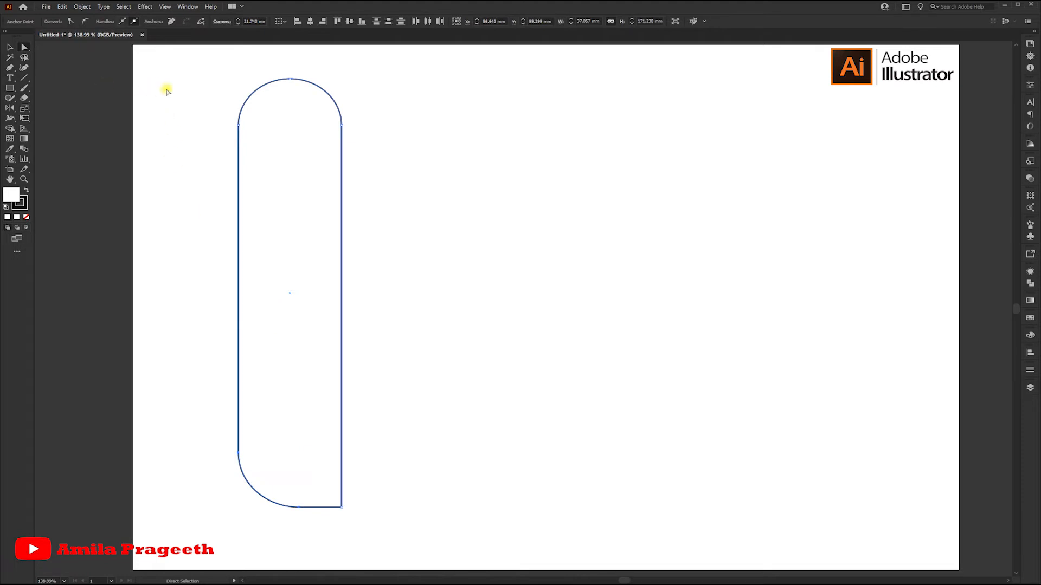
pyautogui.click(161, 89)
# - Draw a second rectangle about 37 by 135 mm, matching the first shape's width, and place it just to the right
pyautogui.click(9, 88)
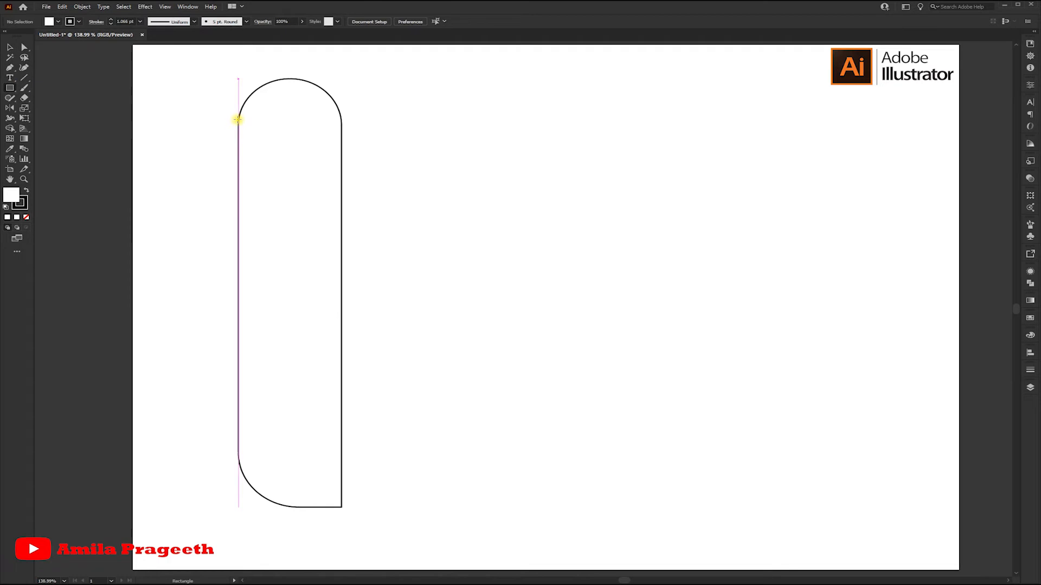
pyautogui.moveTo(238, 119); pyautogui.dragTo(341, 457)
pyautogui.click(11, 49)
pyautogui.moveTo(262, 197); pyautogui.dragTo(421, 198)
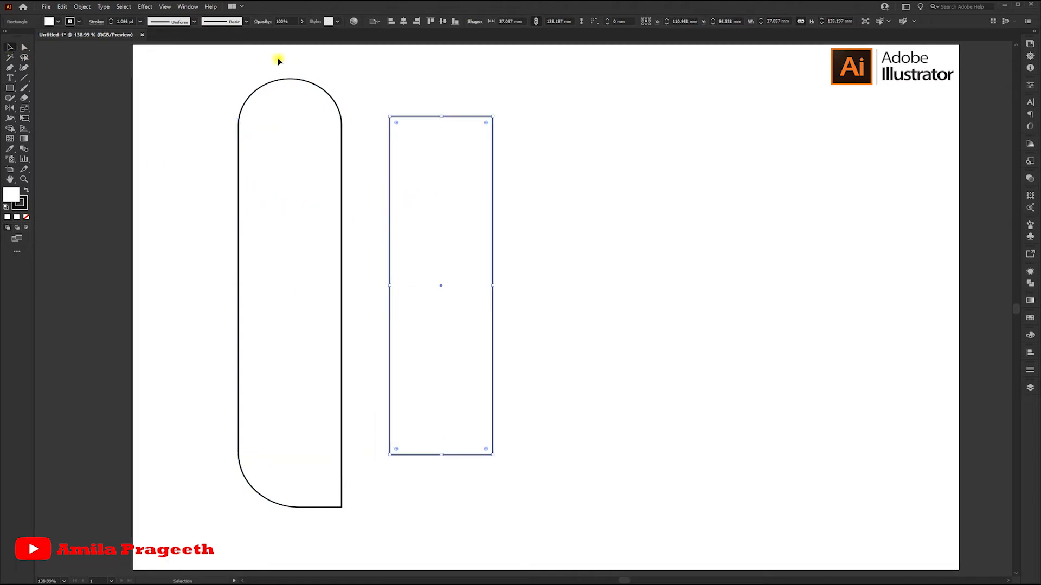
# - Fully round the two top corners of the second rectangle
pyautogui.click(212, 63)
pyautogui.click(24, 47)
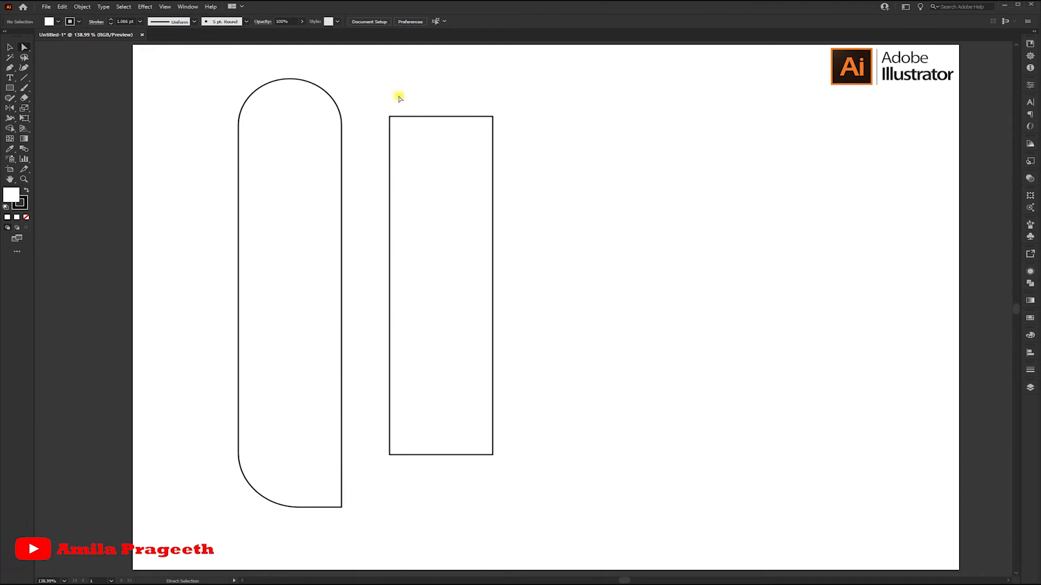
pyautogui.moveTo(379, 96); pyautogui.dragTo(458, 224)
pyautogui.click(188, 129)
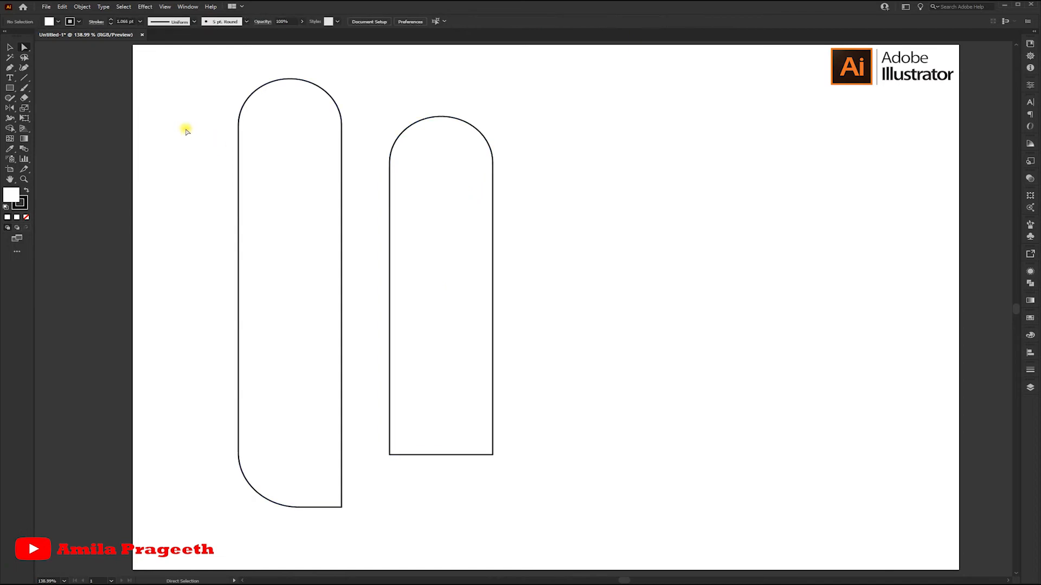
# - Rotate the second shape into a diagonal falling to the right and align its rounded end with the first shape's rounded top
pyautogui.click(10, 47)
pyautogui.click(422, 118)
pyautogui.click(425, 124)
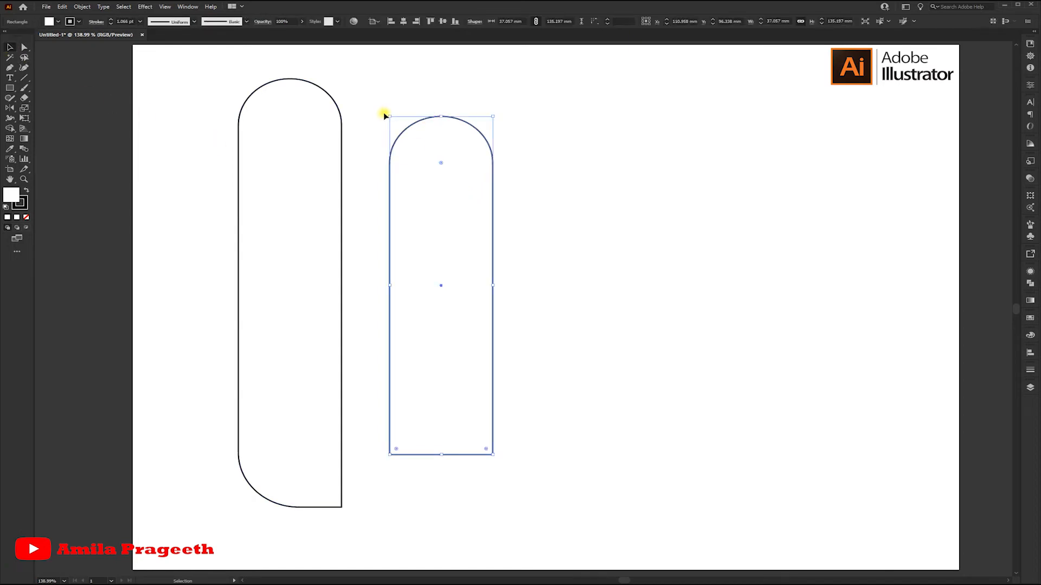
pyautogui.moveTo(388, 114); pyautogui.dragTo(297, 137)
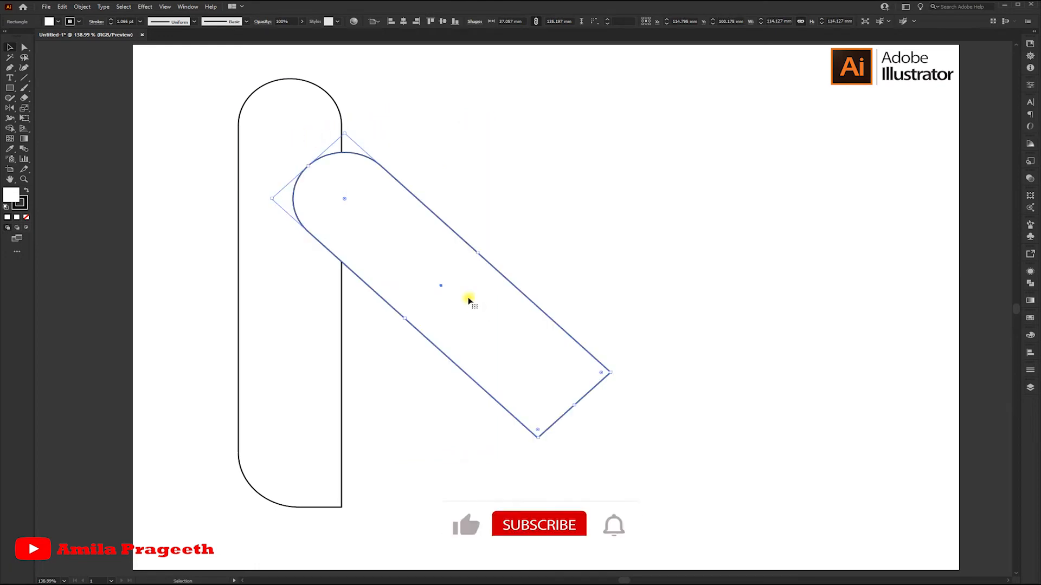
pyautogui.moveTo(440, 285); pyautogui.dragTo(388, 210)
pyautogui.click(556, 187)
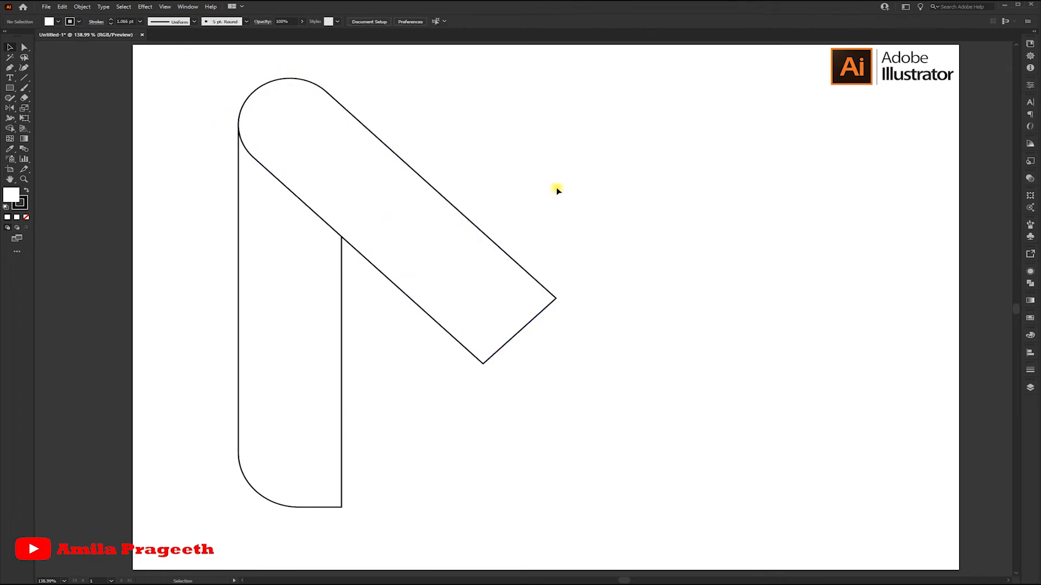
# - Lengthen the diagonal bar slightly at its square lower end
pyautogui.click(524, 328)
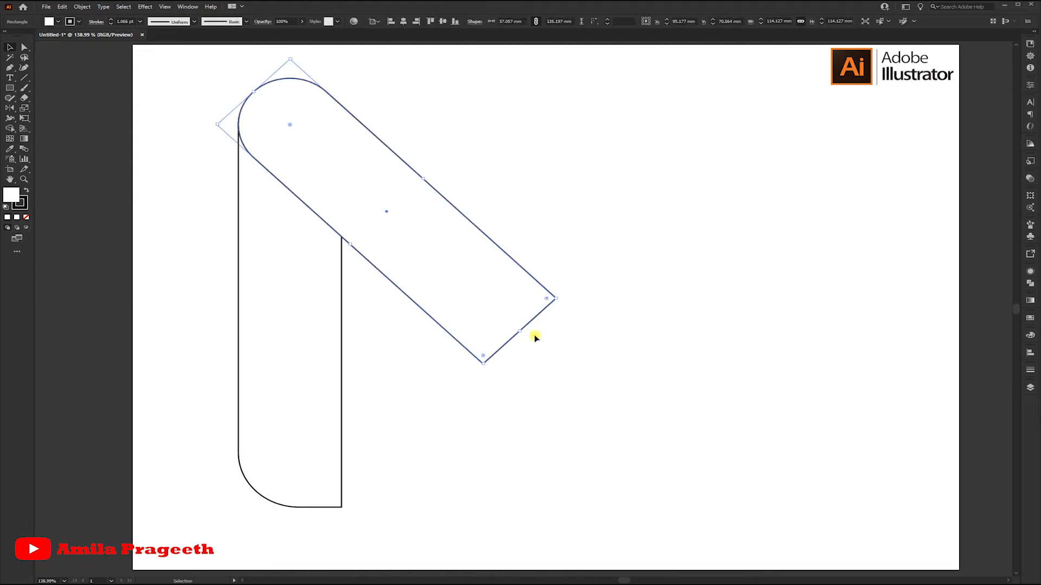
pyautogui.moveTo(520, 331); pyautogui.dragTo(530, 339)
pyautogui.click(603, 241)
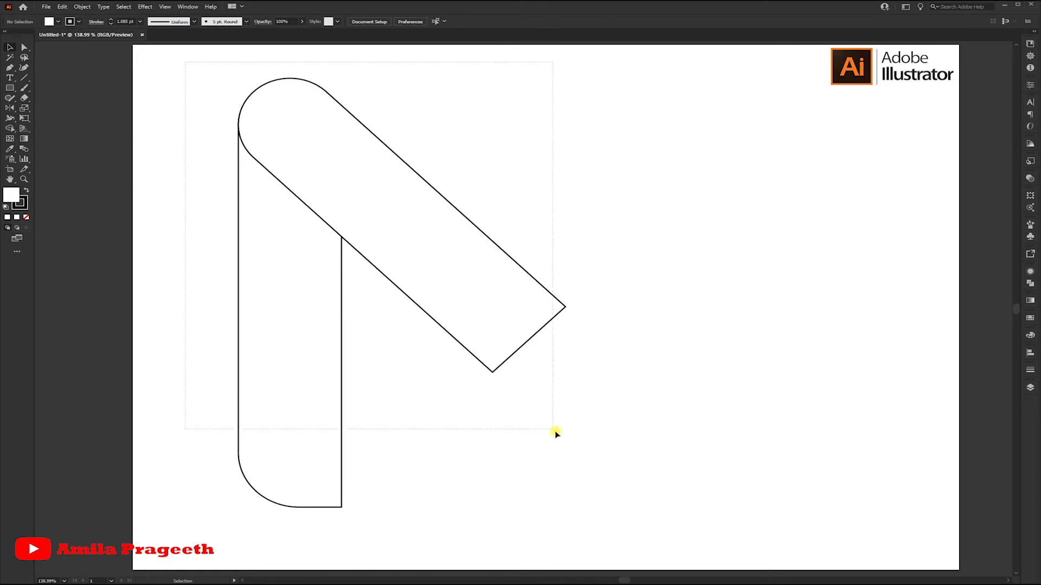
# - Create a mirrored copy of both shapes across the vertical axis
pyautogui.hotkey('ctrl', 'a')
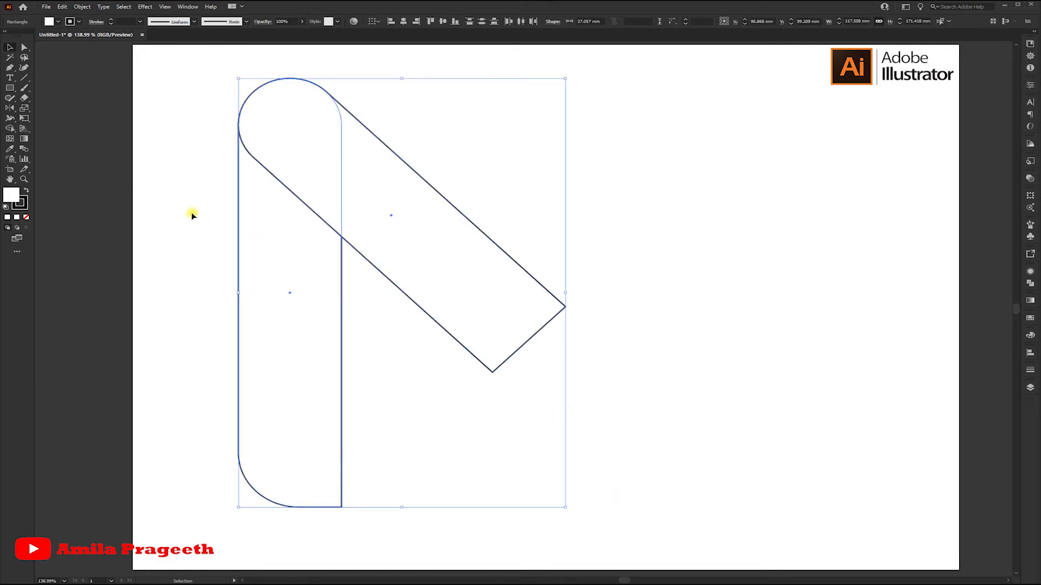
pyautogui.doubleClick(8, 108)
pyautogui.moveTo(250, 149); pyautogui.dragTo(259, 113)
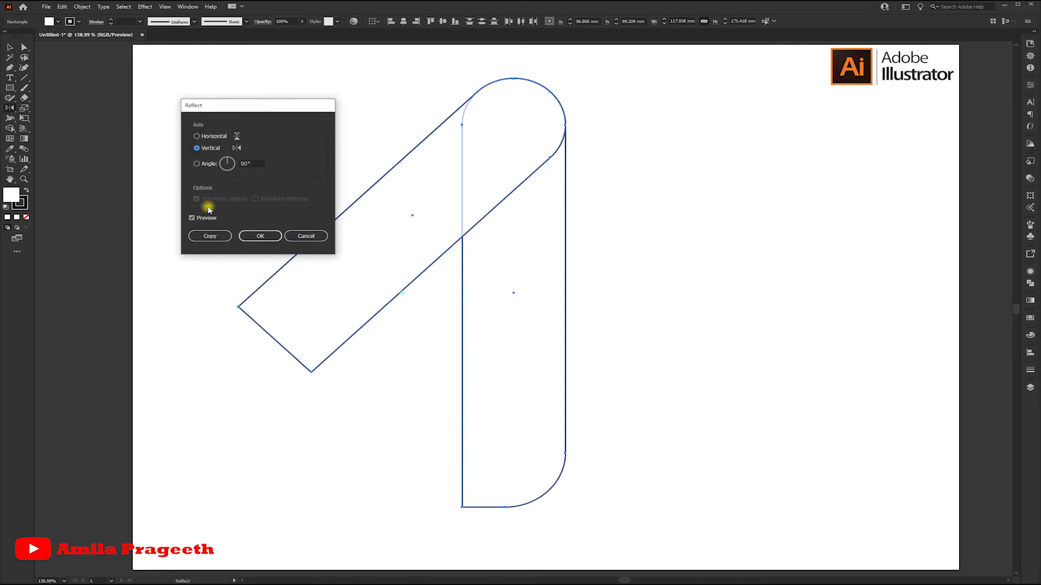
pyautogui.click(208, 237)
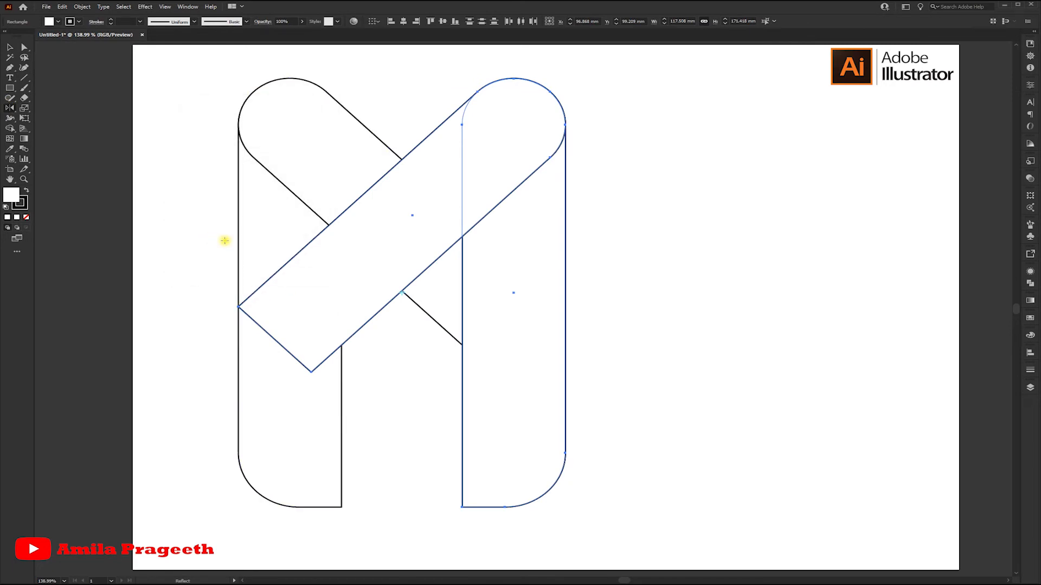
# - Move the mirrored copy about 65 mm to the right so the square ends of the diagonals overlap and form an M
pyautogui.click(10, 48)
pyautogui.hotkey('ctrl', 'a')
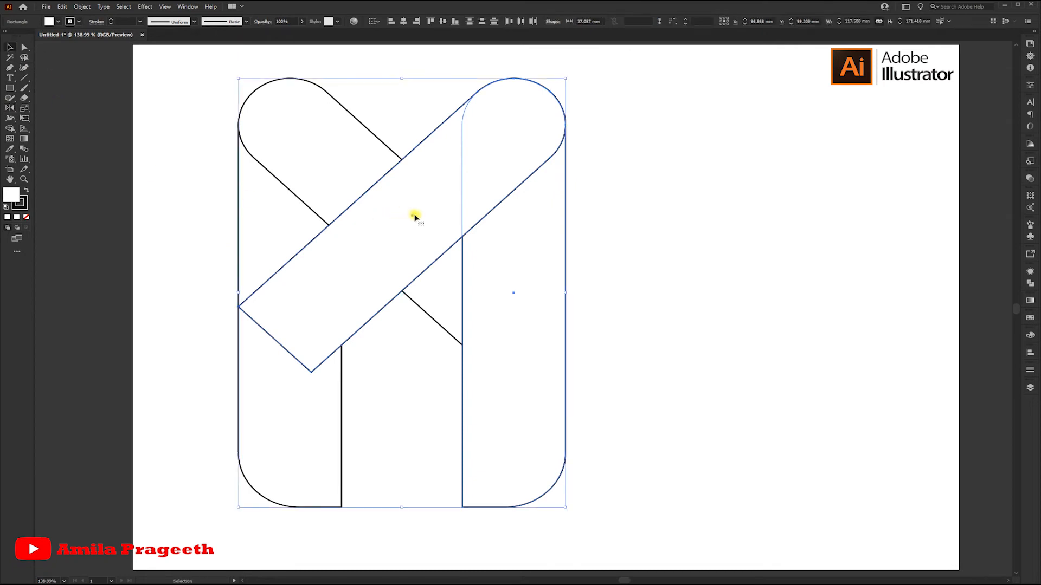
pyautogui.moveTo(412, 214); pyautogui.dragTo(593, 217)
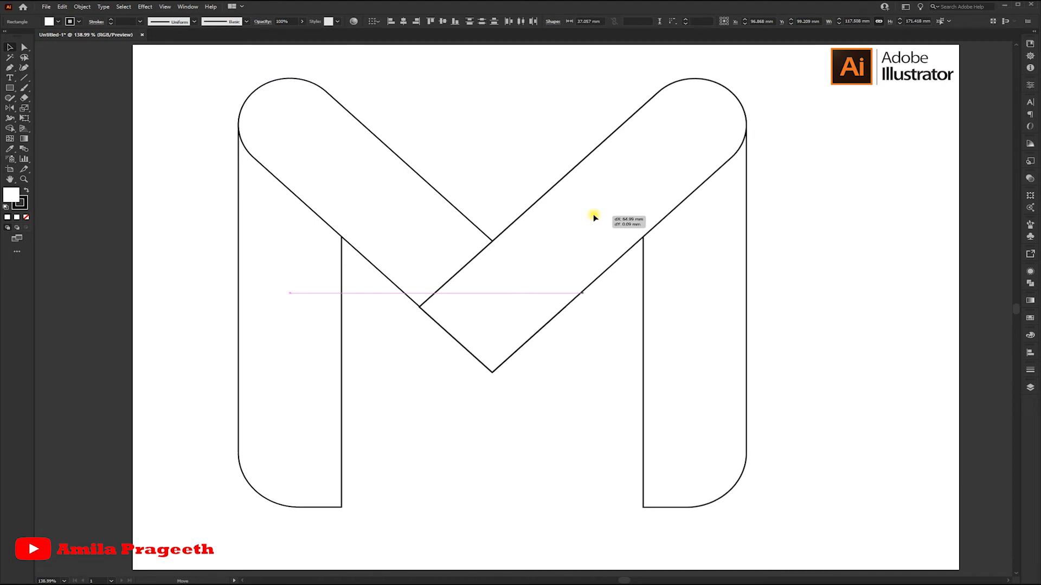
pyautogui.moveTo(593, 217); pyautogui.dragTo(594, 218)
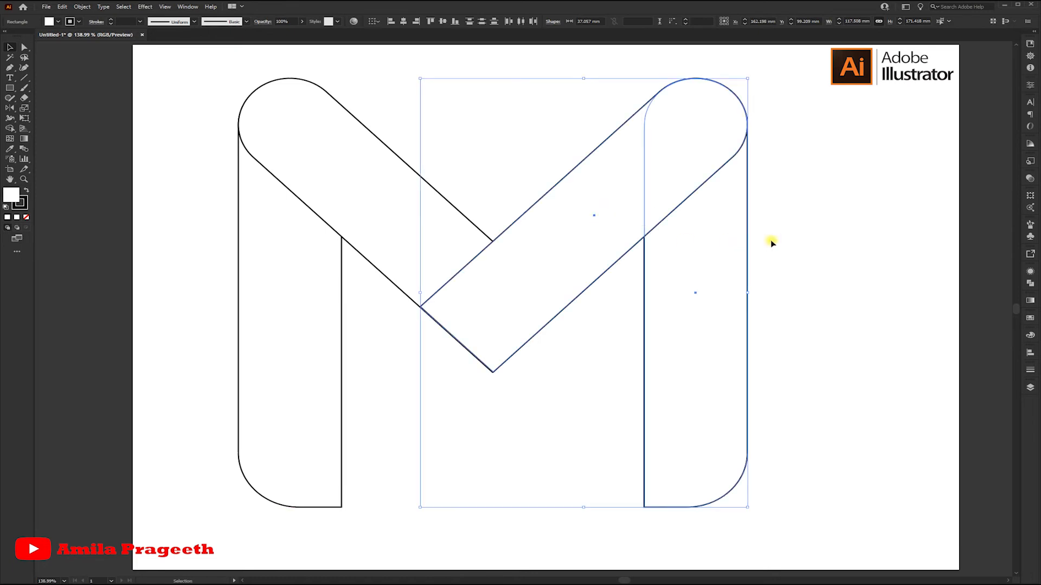
pyautogui.click(800, 239)
# - Select all four shapes of the M and move them together toward the artboard's centre
pyautogui.moveTo(221, 71); pyautogui.dragTo(805, 499)
pyautogui.moveTo(493, 240); pyautogui.dragTo(555, 249)
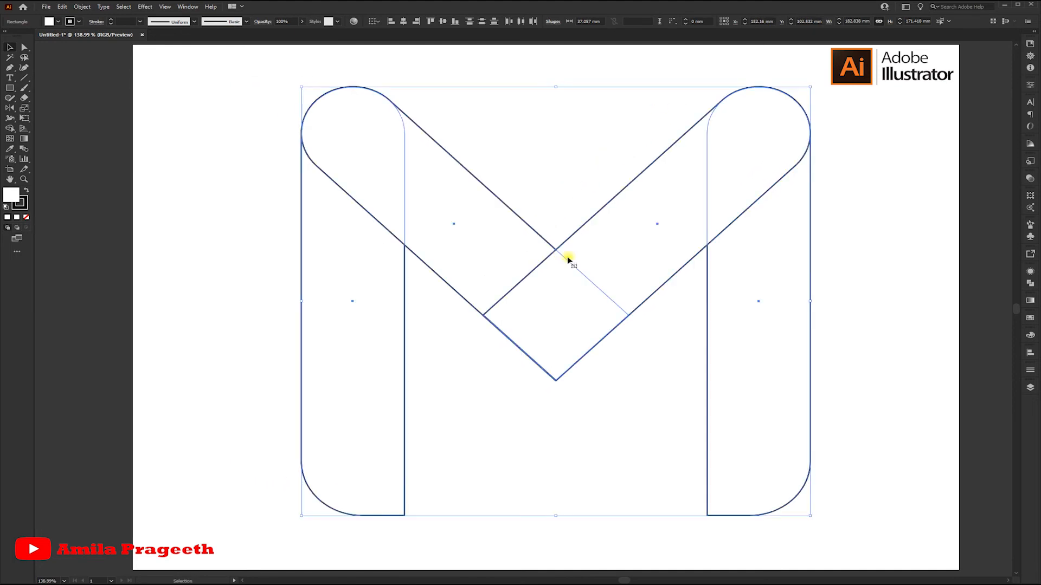
pyautogui.click(861, 242)
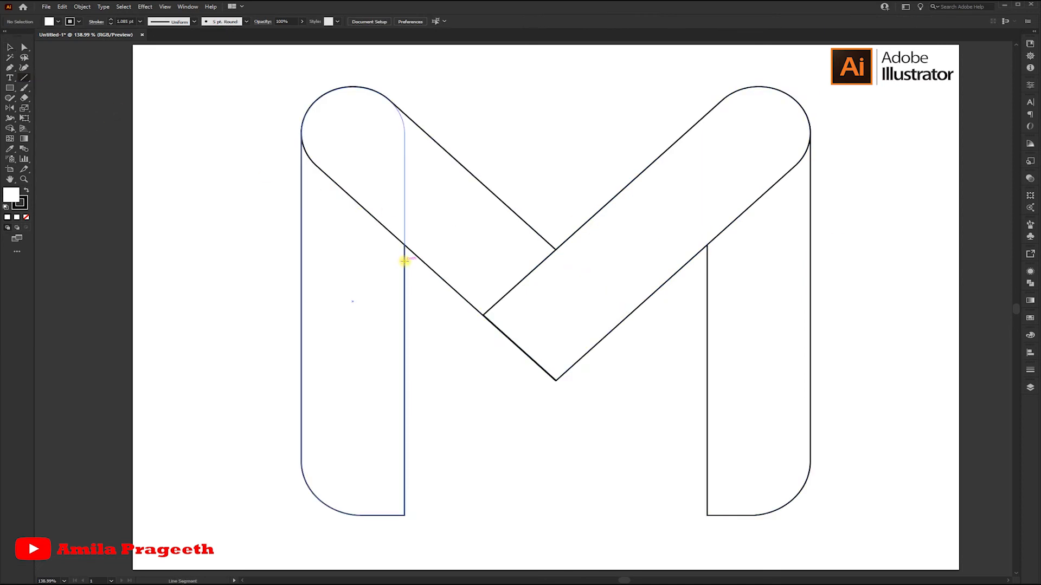
# - Draw four straight lines extending the legs' inner edges upward and the diagonals' lower edges outward past the M's outline
pyautogui.moveTo(404, 261); pyautogui.dragTo(405, 74)
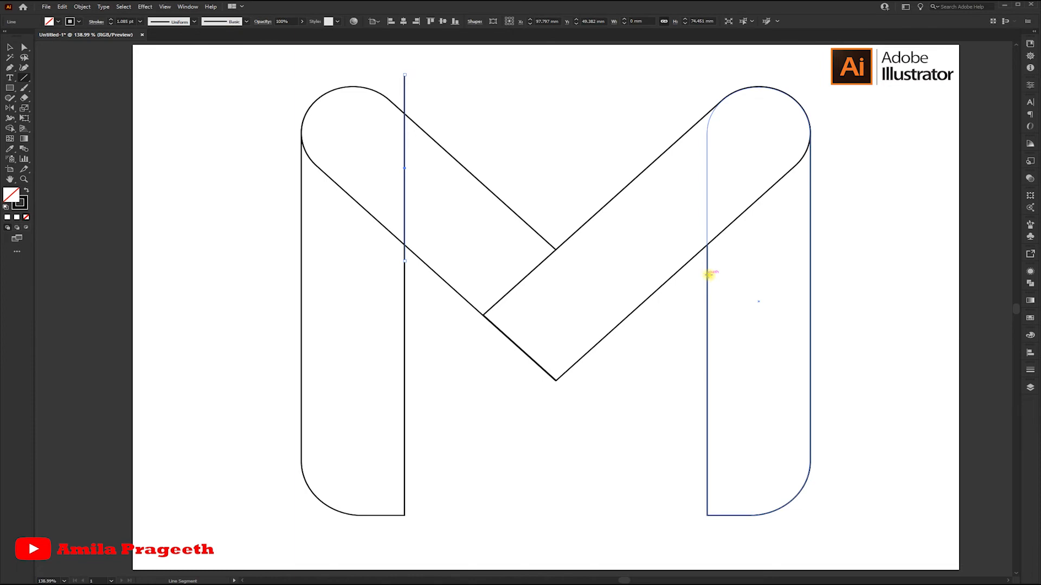
pyautogui.moveTo(708, 264); pyautogui.dragTo(690, 70)
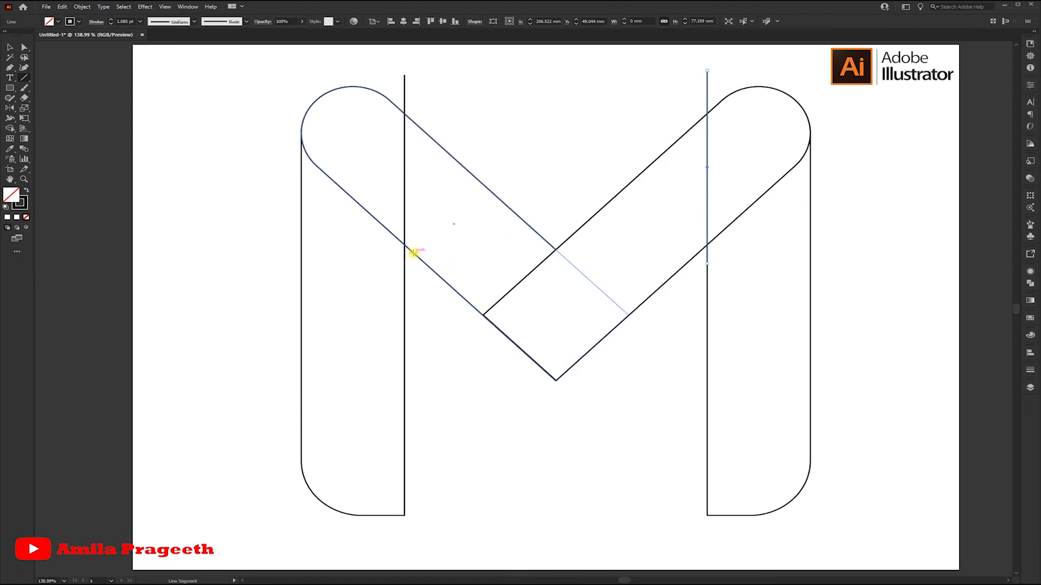
pyautogui.moveTo(413, 252); pyautogui.dragTo(259, 114)
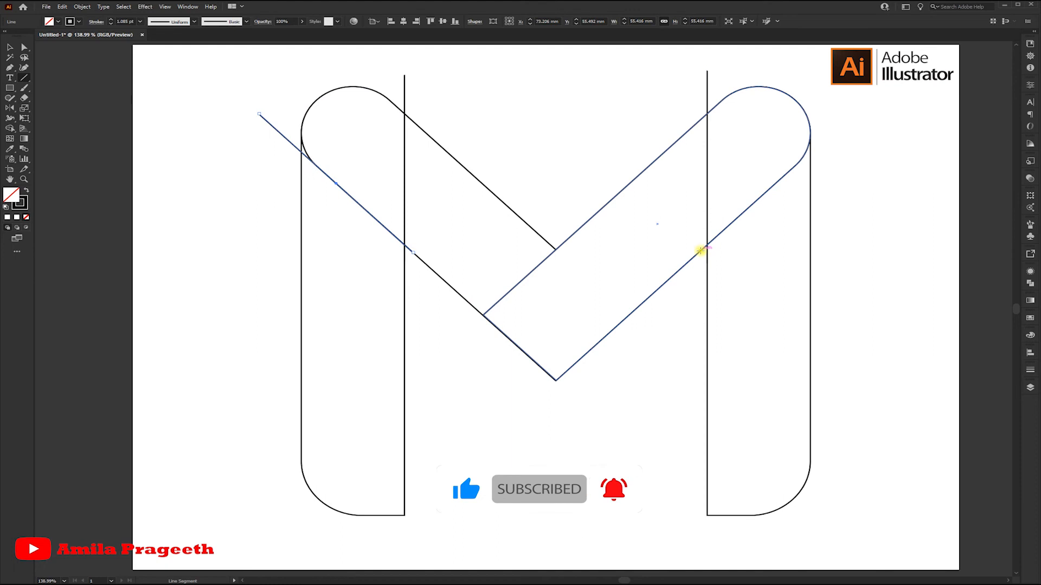
pyautogui.moveTo(700, 250); pyautogui.dragTo(841, 100)
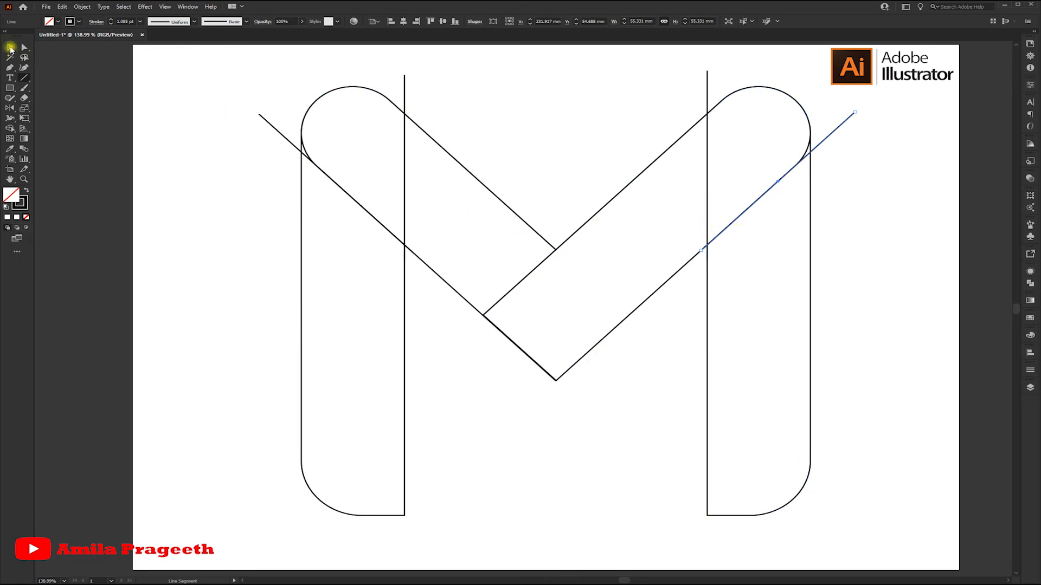
# - Merge the diagonals into one V-shaped band with Shape Builder and absorb the small slivers around both rounded upper ends
pyautogui.click(10, 49)
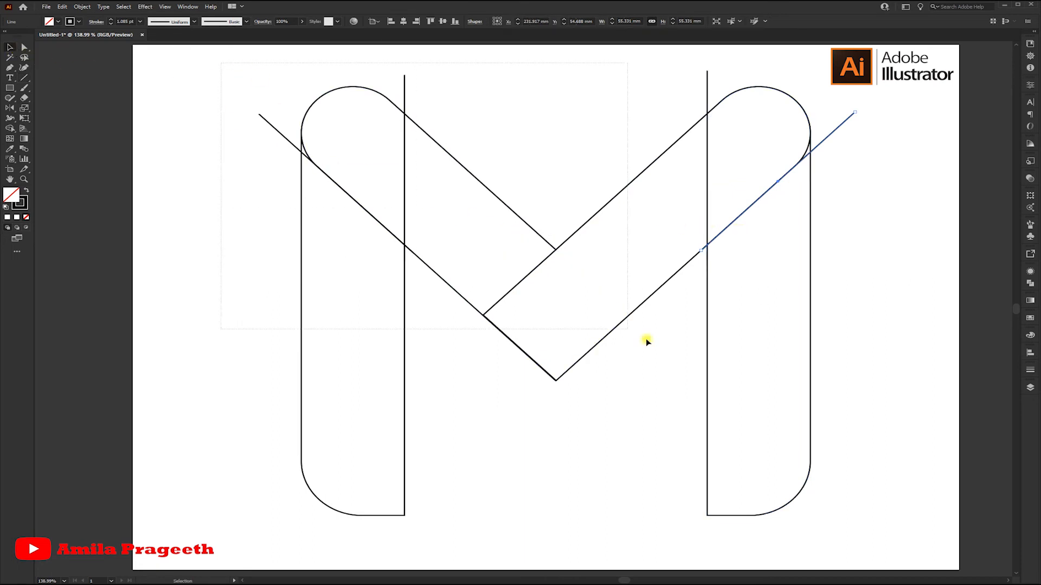
pyautogui.hotkey('ctrl', 'a')
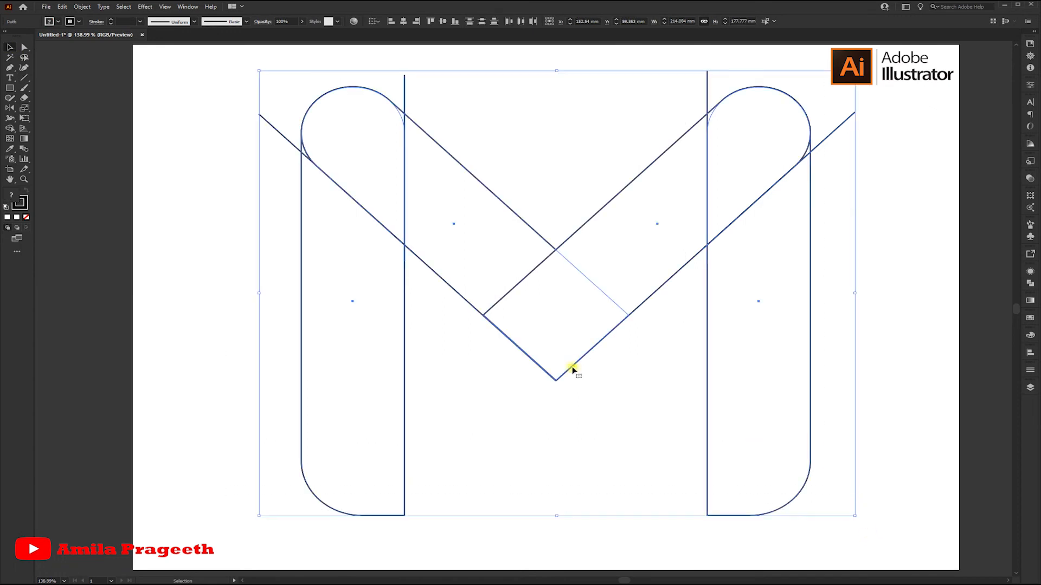
pyautogui.click(10, 128)
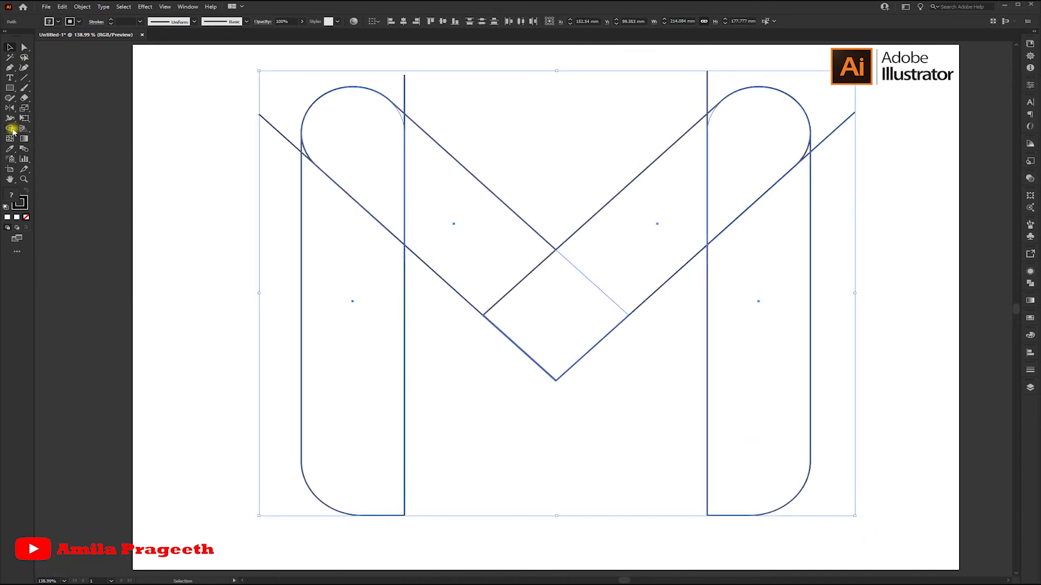
pyautogui.moveTo(447, 207); pyautogui.dragTo(473, 230)
pyautogui.moveTo(518, 273)
pyautogui.mouseDown()
pyautogui.moveTo(573, 294)
pyautogui.moveTo(640, 236)
pyautogui.mouseUp()
pyautogui.moveTo(759, 139); pyautogui.dragTo(711, 116)
pyautogui.moveTo(790, 142); pyautogui.dragTo(806, 153)
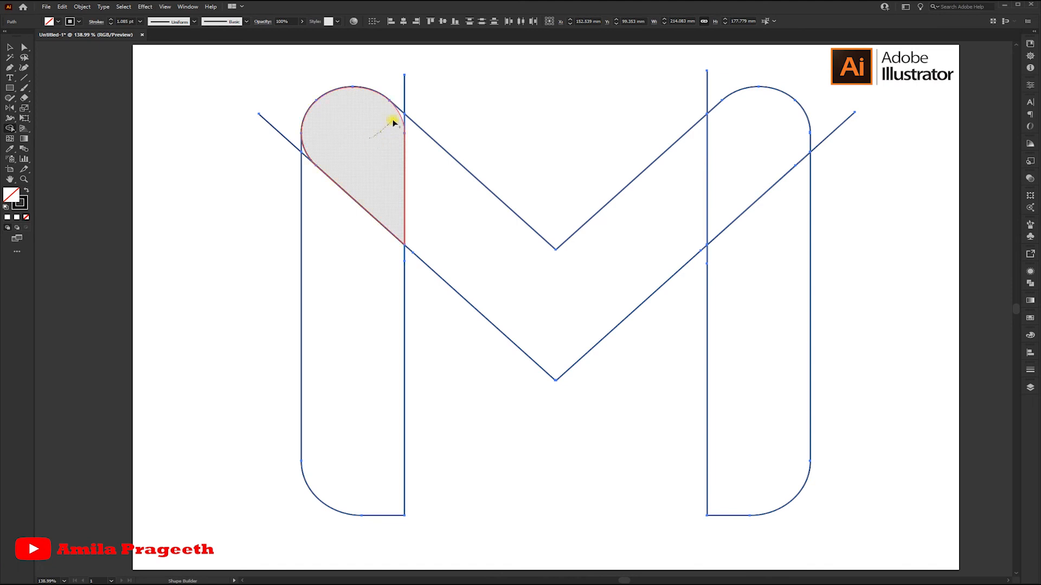
pyautogui.moveTo(403, 117); pyautogui.dragTo(402, 117)
pyautogui.moveTo(305, 154); pyautogui.dragTo(305, 155)
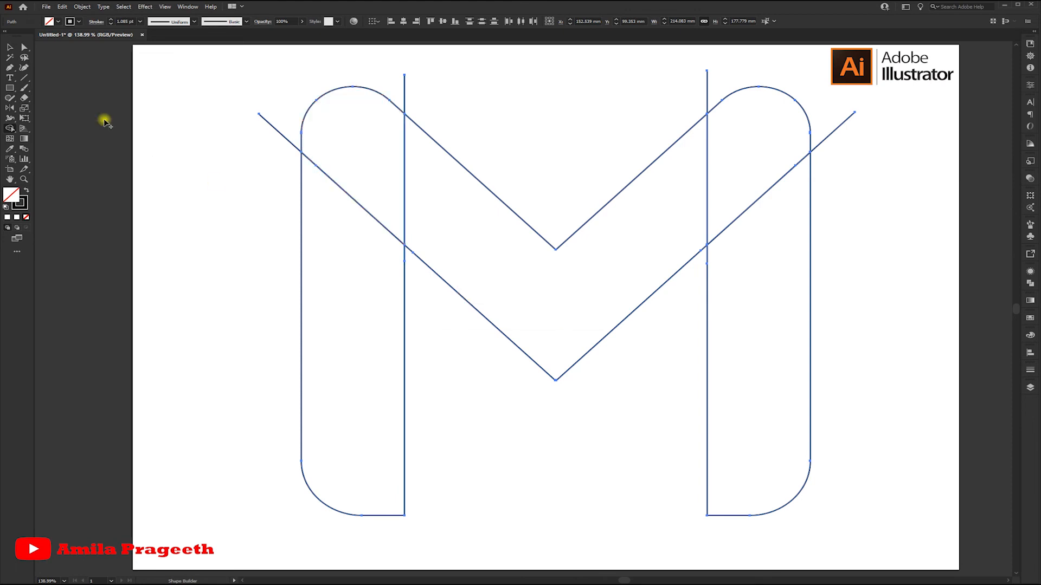
# - Delete the four leftover line ends that stick out beyond the M's outline
pyautogui.click(11, 48)
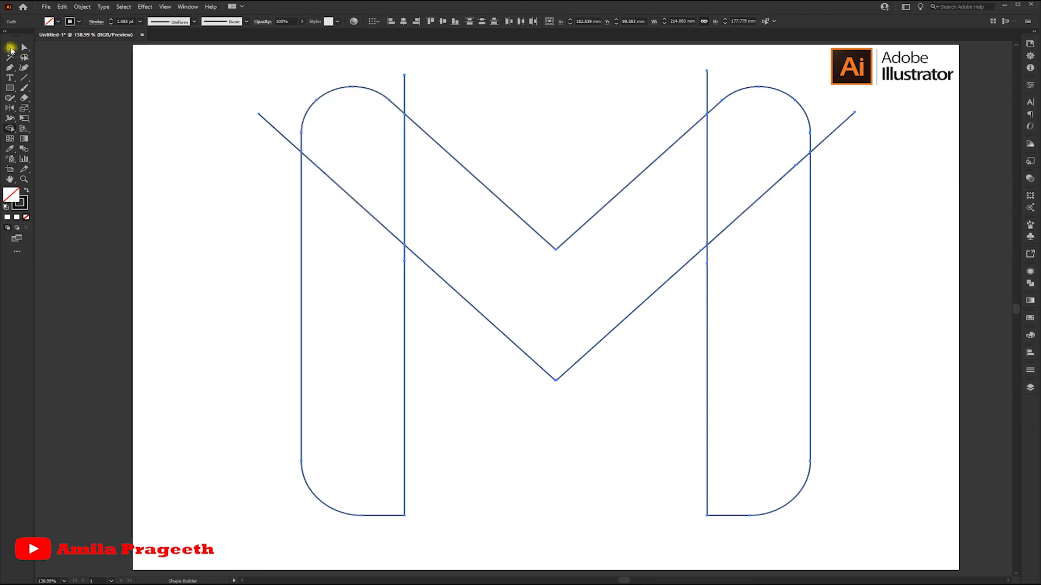
pyautogui.click(191, 116)
pyautogui.moveTo(267, 136); pyautogui.dragTo(268, 135)
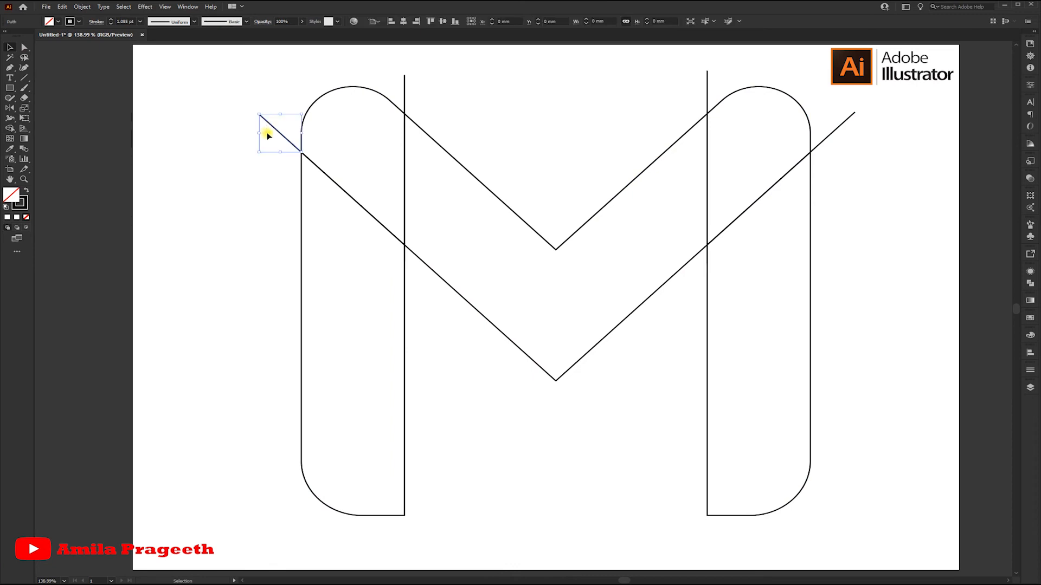
pyautogui.press('Delete')
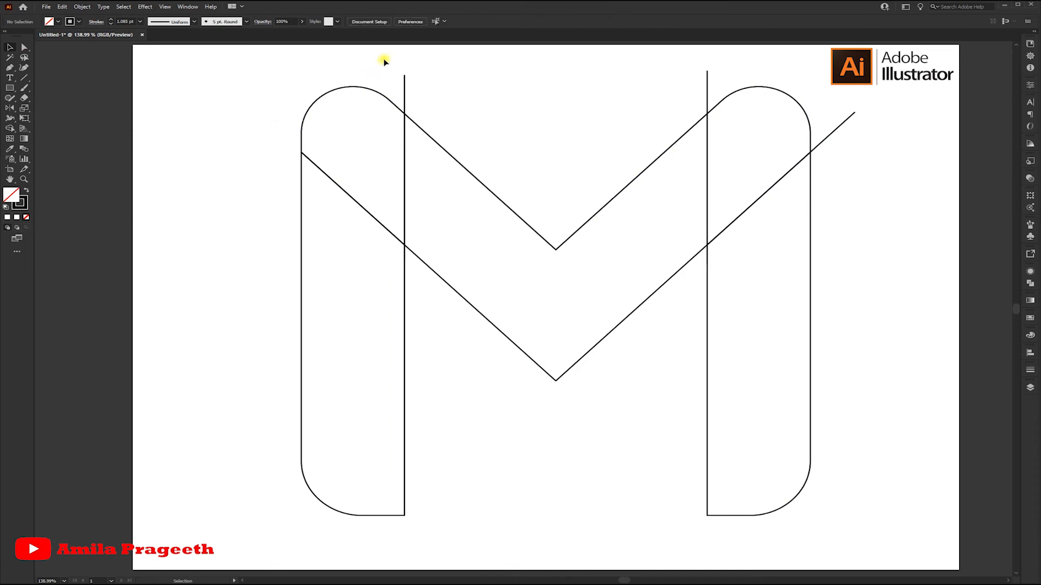
pyautogui.moveTo(422, 84); pyautogui.dragTo(424, 84)
pyautogui.press('Delete')
pyautogui.moveTo(716, 81); pyautogui.dragTo(717, 82)
pyautogui.press('Delete')
pyautogui.moveTo(861, 144); pyautogui.dragTo(864, 151)
pyautogui.press('Delete')
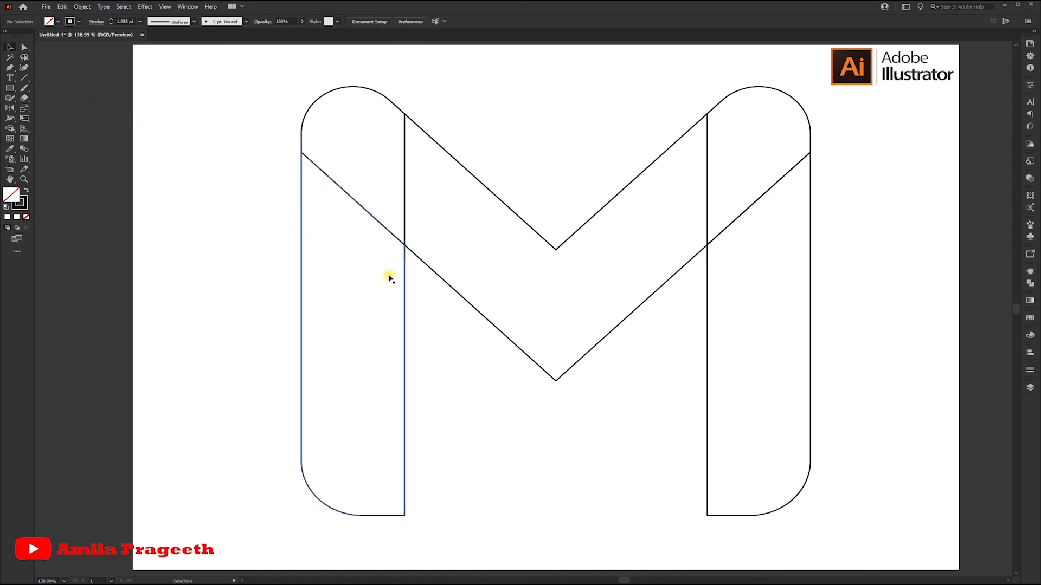
# - Split all the overlapping shapes of the M into separate regions with the Pathfinder Divide operation
pyautogui.moveTo(540, 314); pyautogui.dragTo(839, 519)
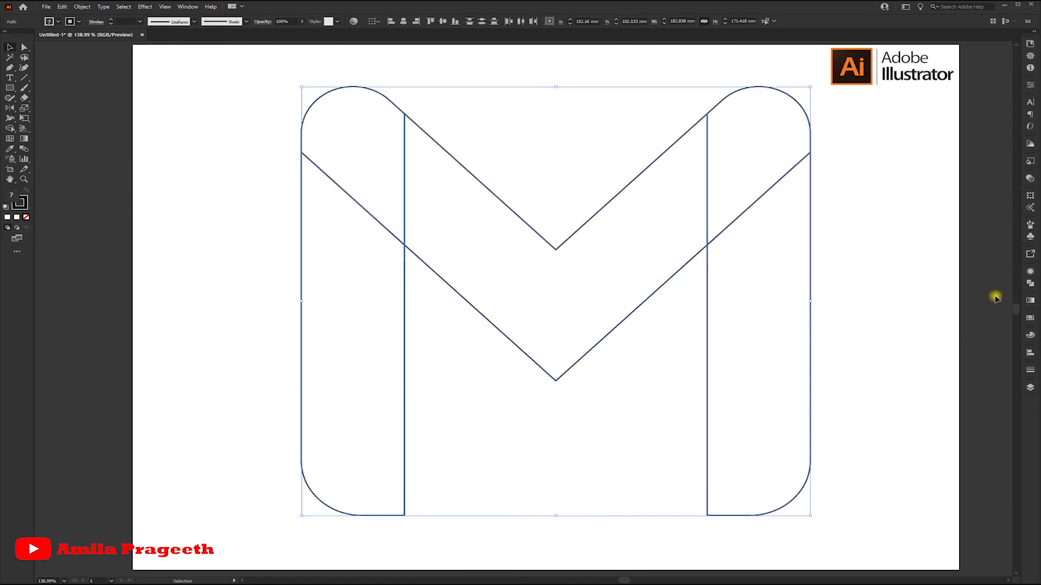
pyautogui.click(1030, 283)
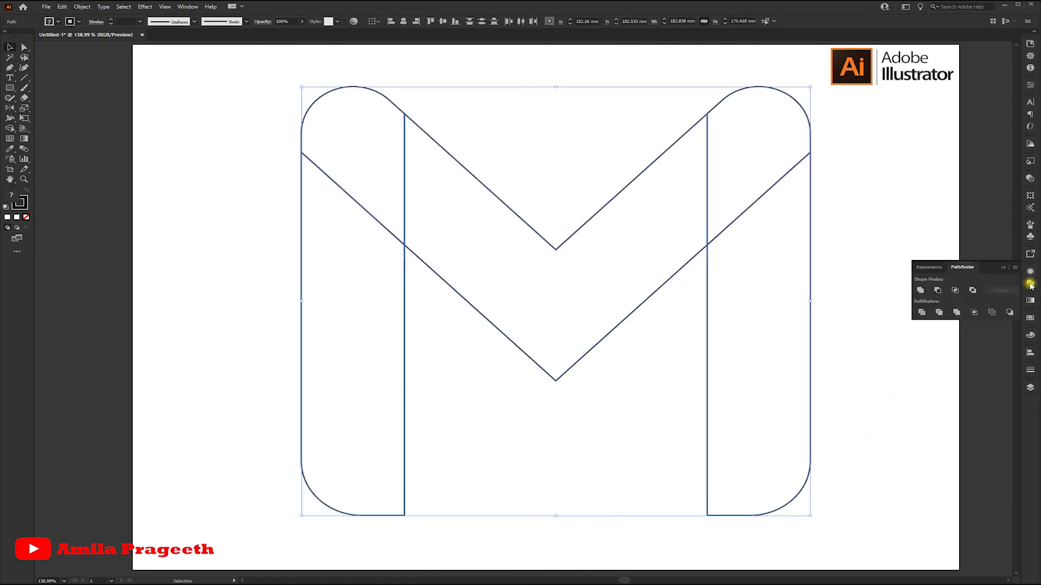
pyautogui.click(923, 311)
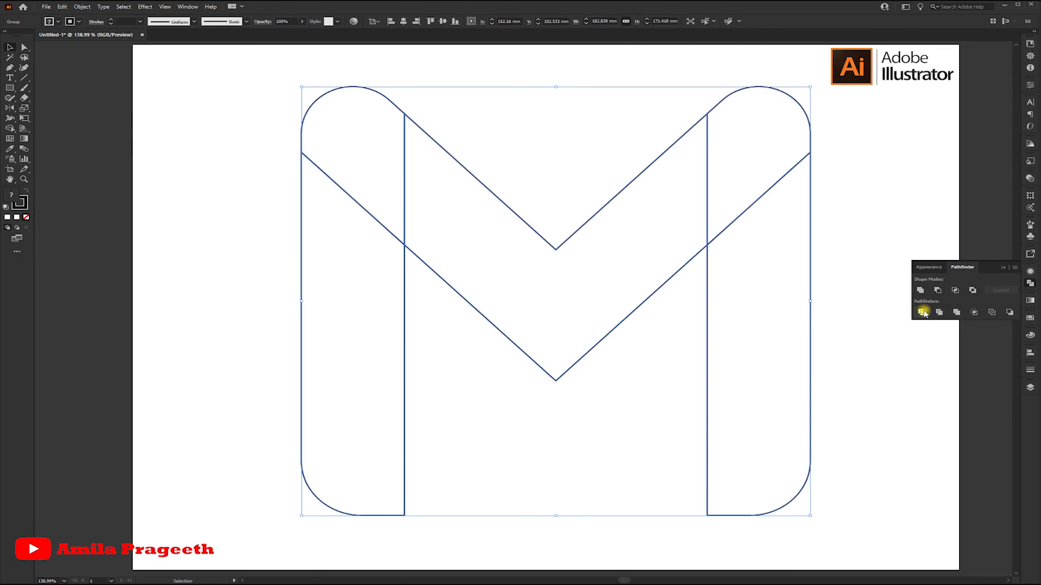
pyautogui.click(1003, 268)
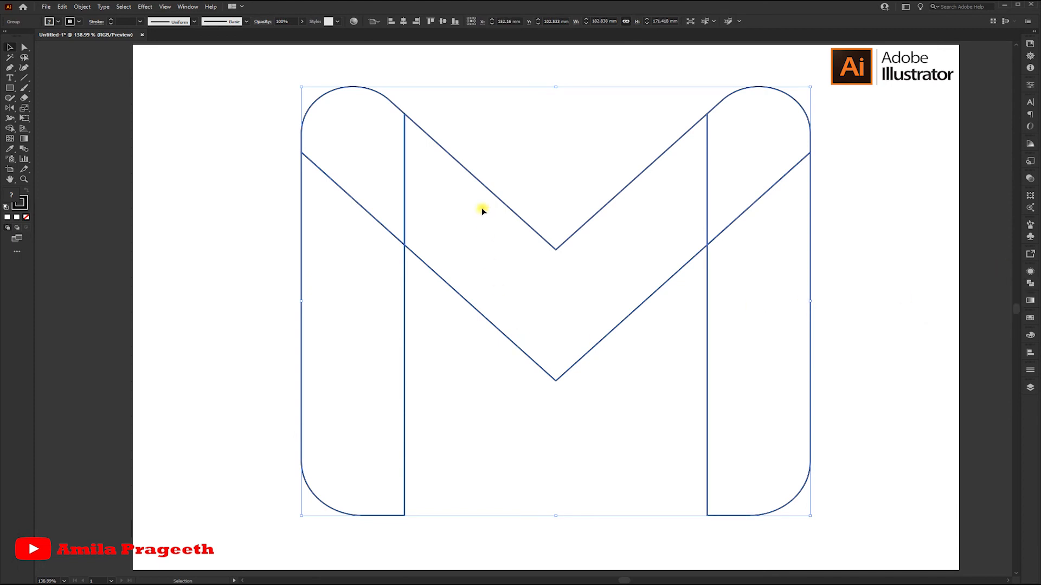
pyautogui.click(258, 95)
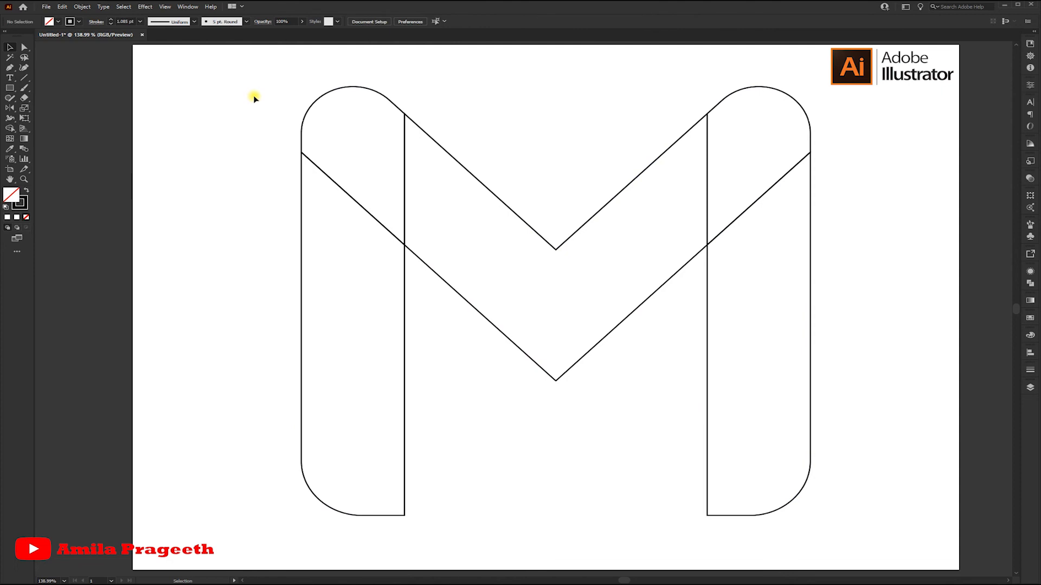
# - Ungroup the divided M so that each region can be selected on its own
pyautogui.moveTo(257, 84); pyautogui.dragTo(850, 537)
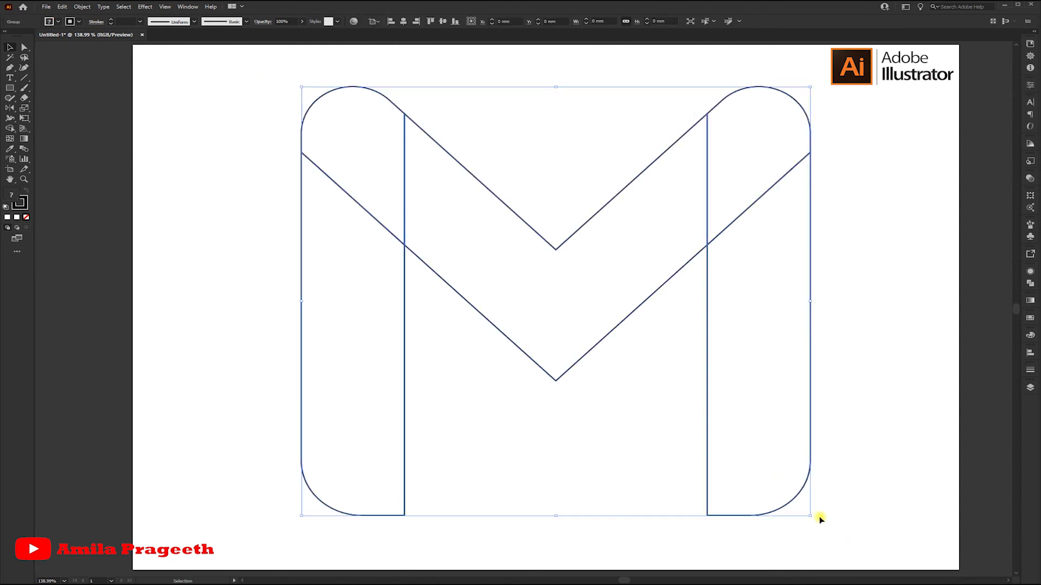
pyautogui.rightClick(554, 265)
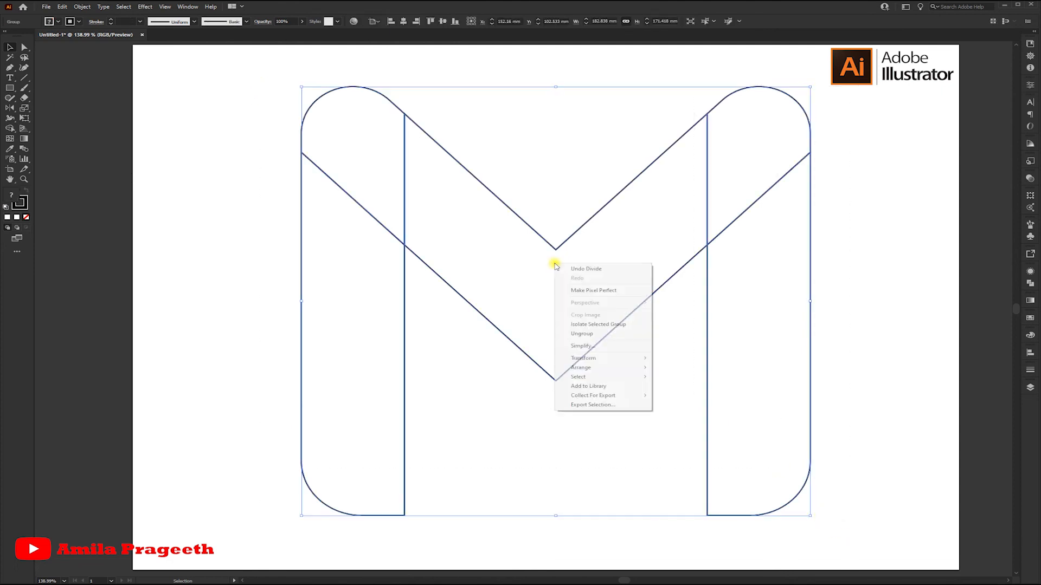
pyautogui.click(585, 334)
pyautogui.click(245, 279)
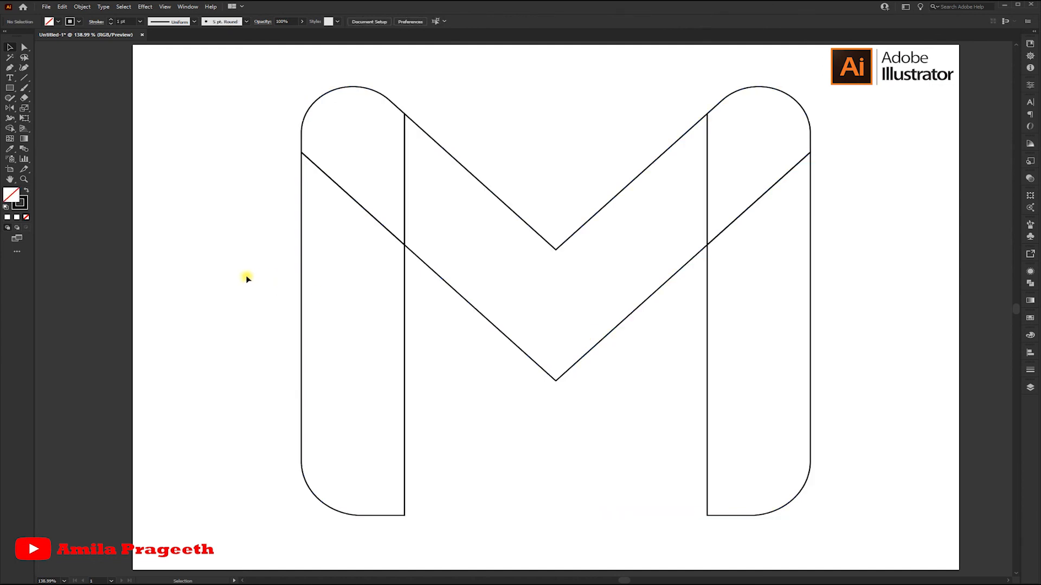
# - Fill the left leg with the custom blue swatch and its rounded upper end with the dark red swatch
pyautogui.click(303, 279)
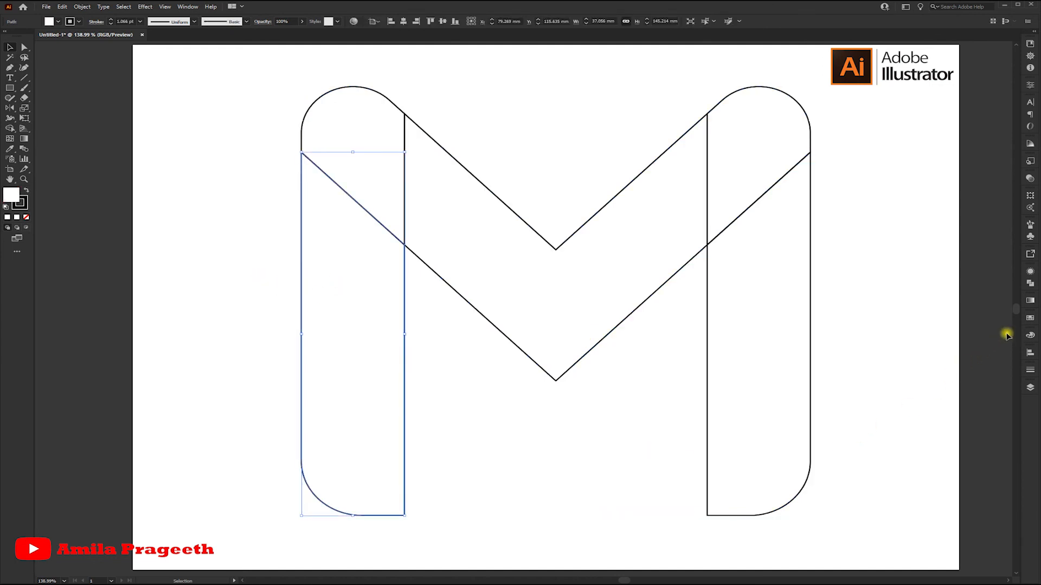
pyautogui.click(1030, 318)
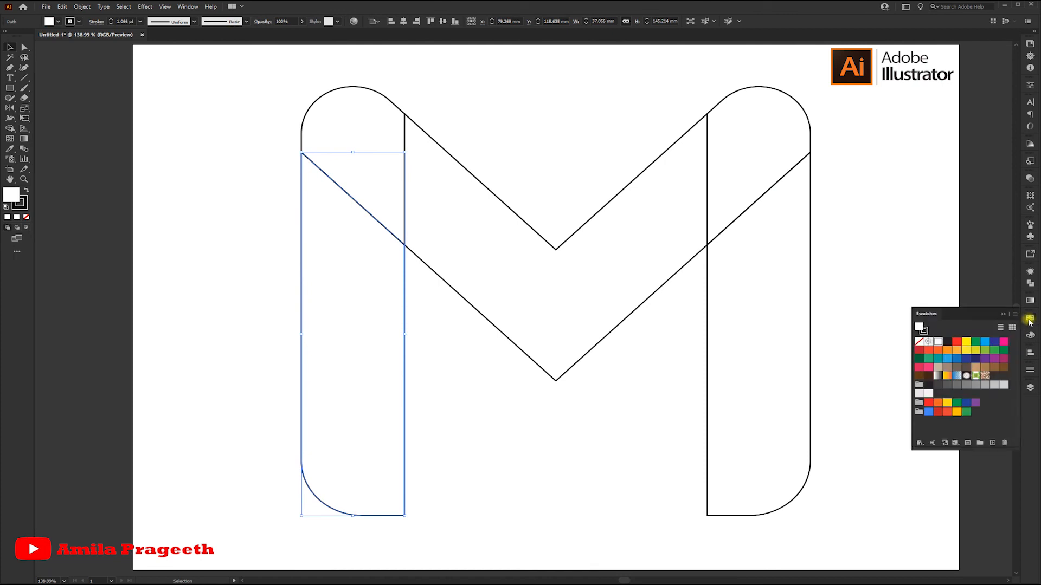
pyautogui.click(928, 413)
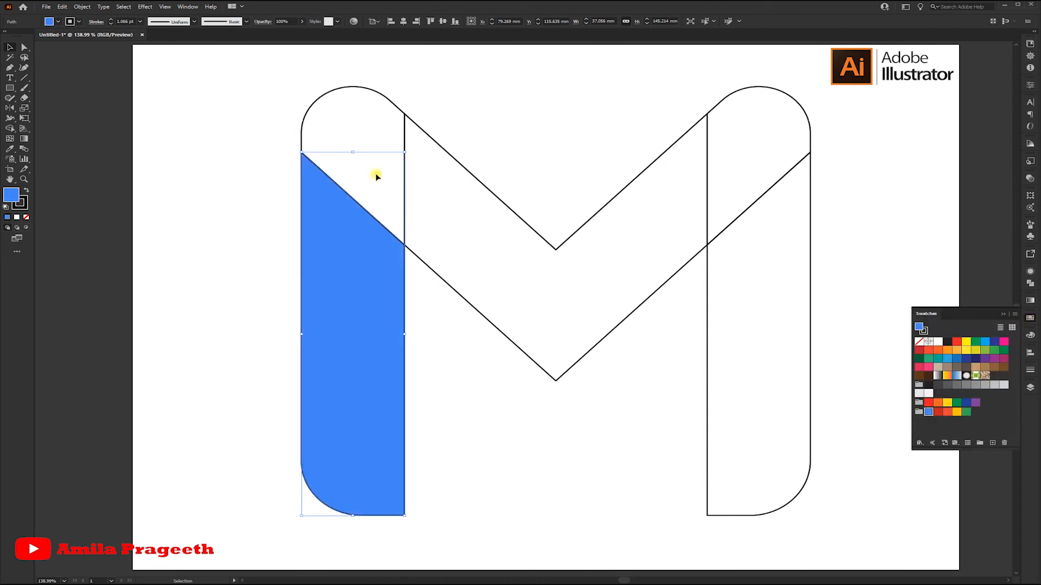
pyautogui.click(332, 94)
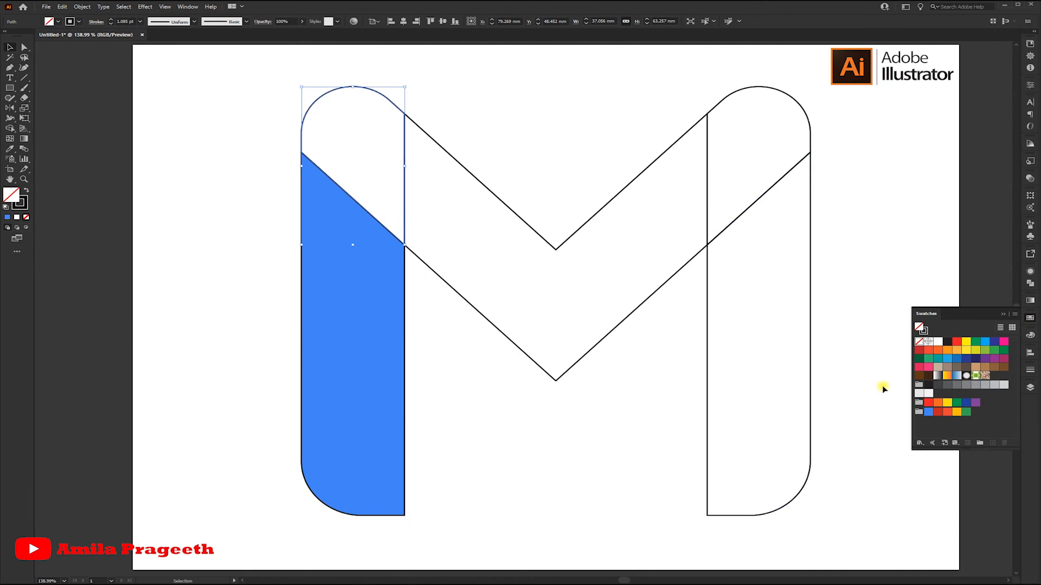
pyautogui.click(939, 413)
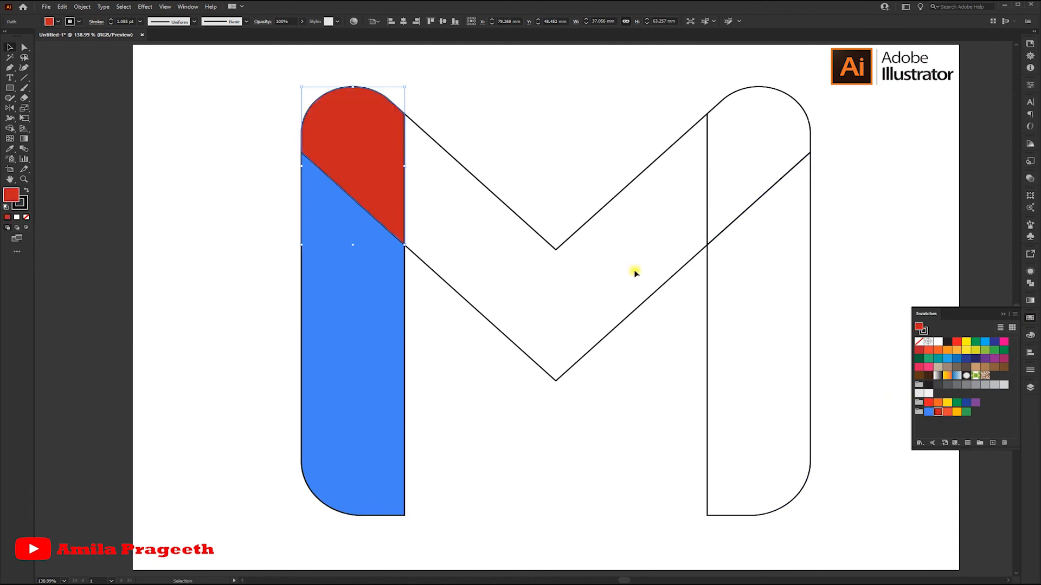
# - Fill the V-shaped middle band with the orange-red swatch and the right rounded upper end with the amber yellow swatch
pyautogui.click(482, 184)
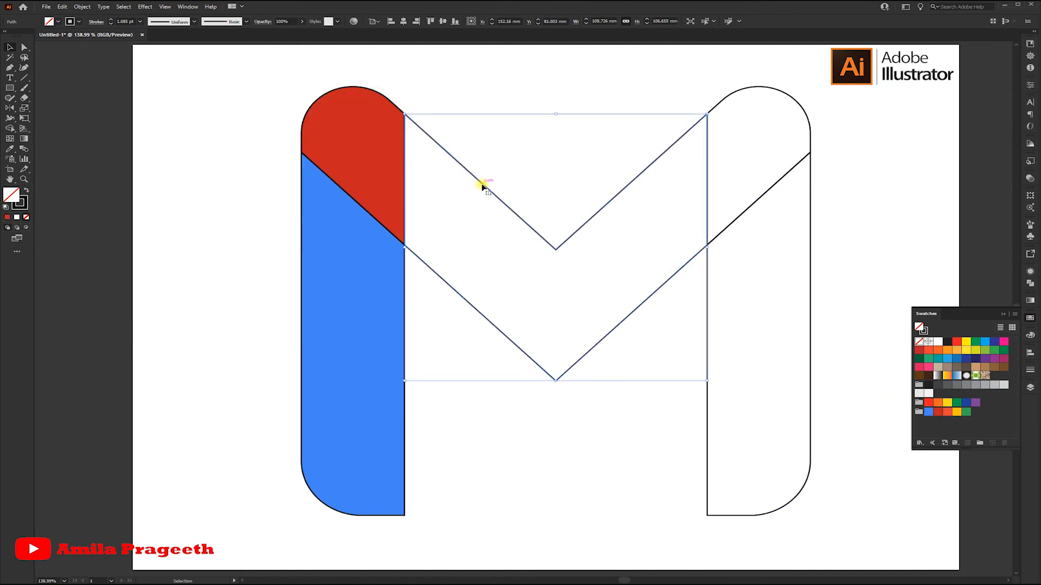
pyautogui.click(948, 413)
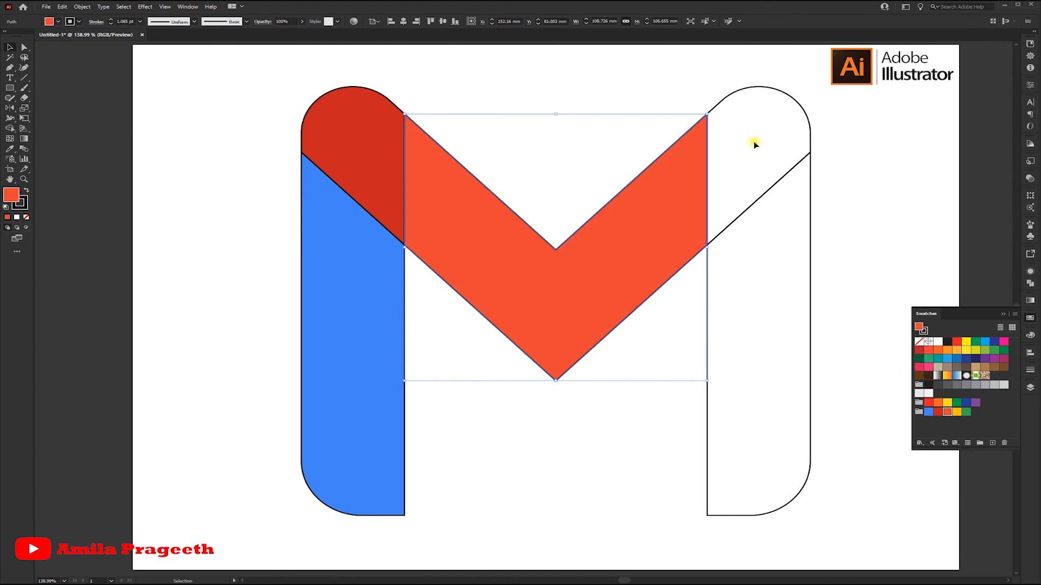
pyautogui.click(730, 95)
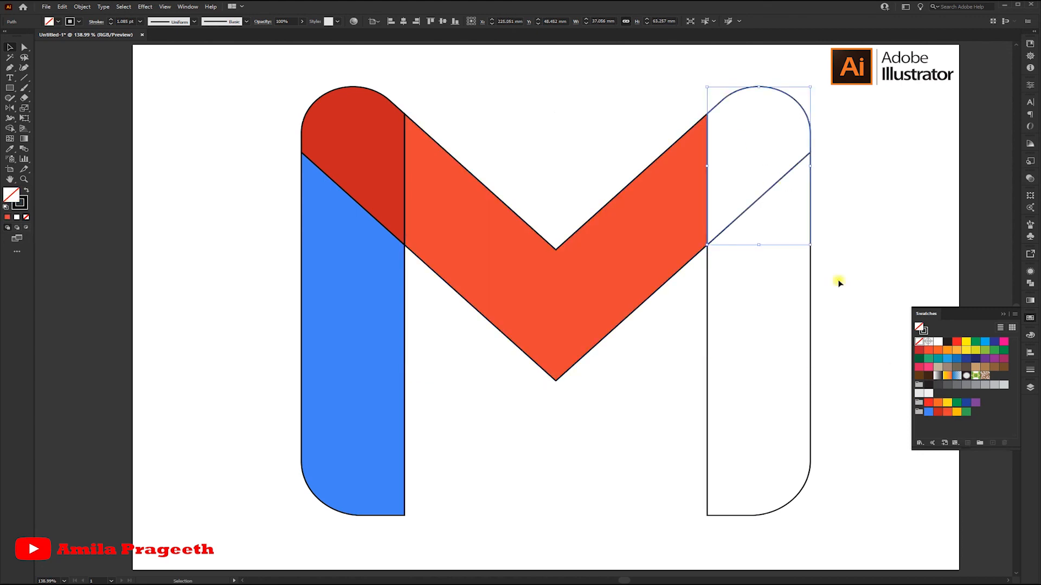
pyautogui.click(956, 413)
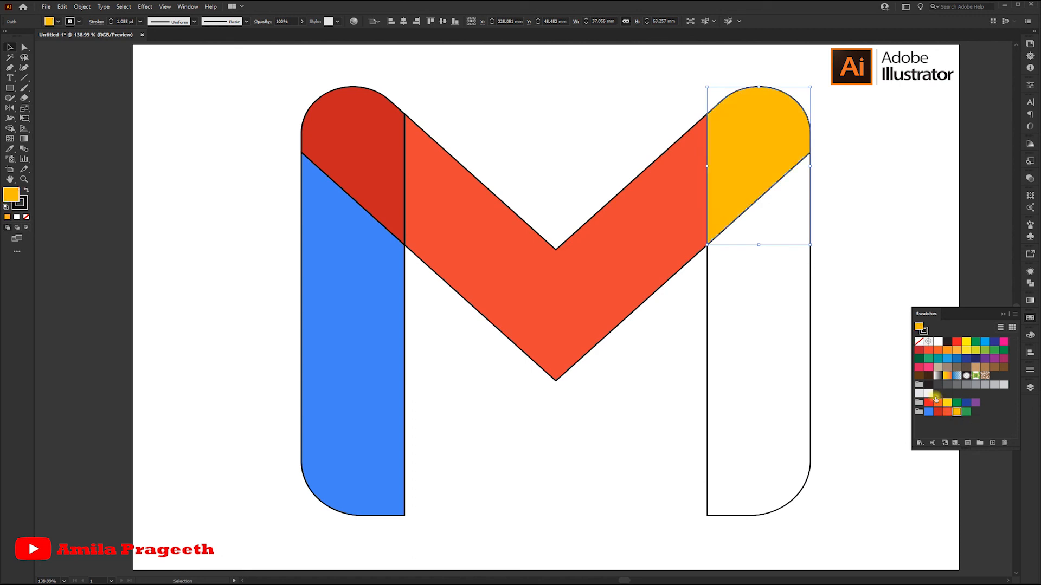
# - Fill the right leg with the custom green swatch and deselect it
pyautogui.click(811, 309)
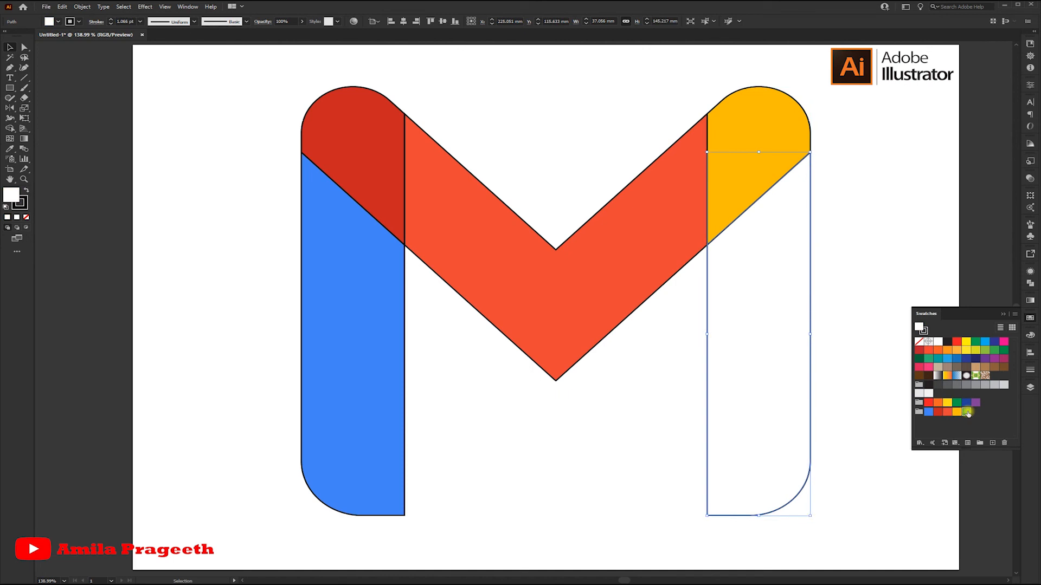
pyautogui.click(966, 412)
pyautogui.click(1002, 316)
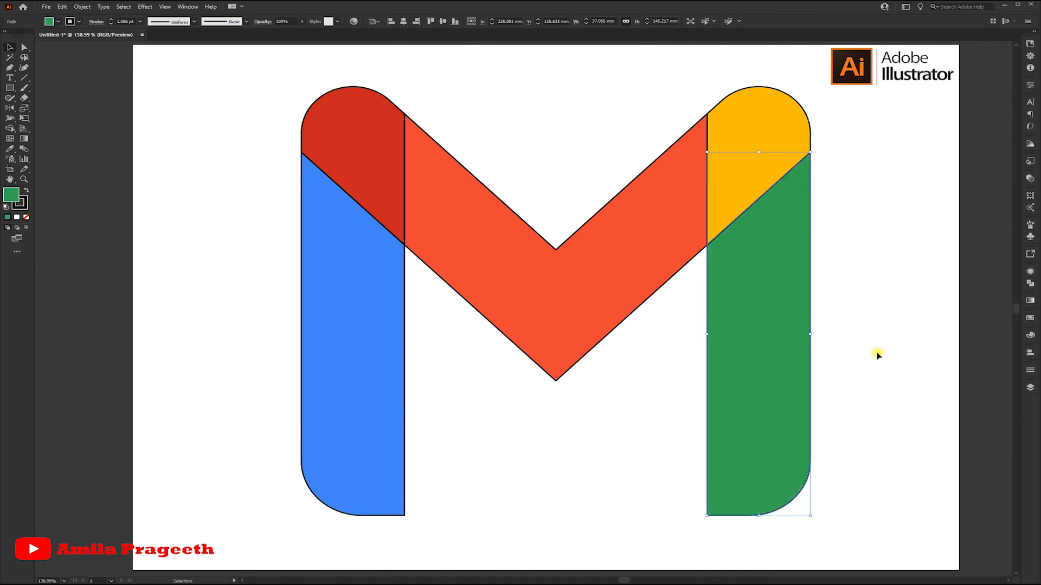
pyautogui.click(177, 91)
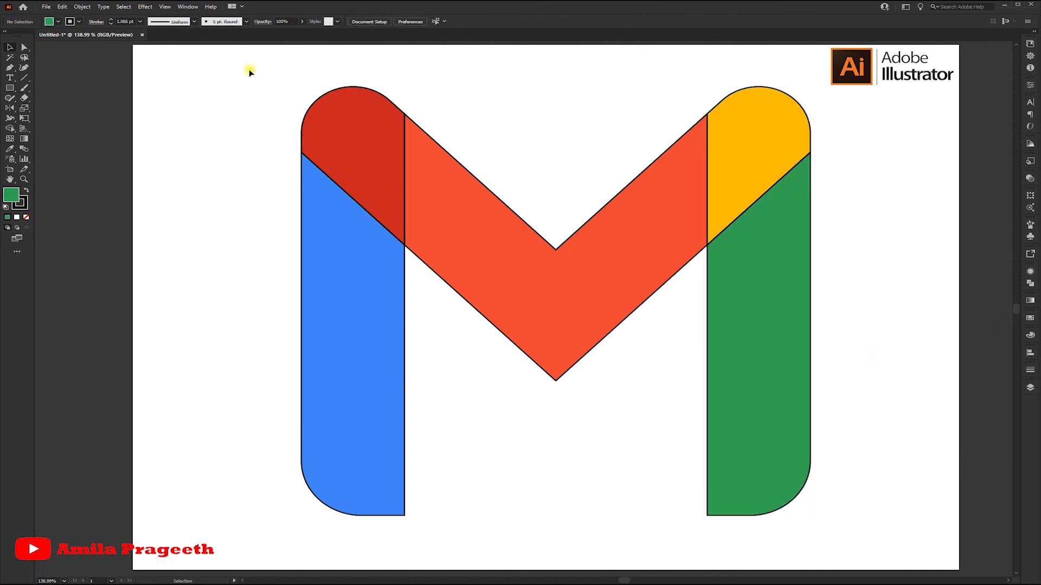
# - Remove the black stroke from all the coloured regions of the M
pyautogui.moveTo(216, 63); pyautogui.dragTo(760, 433)
pyautogui.moveTo(854, 500); pyautogui.dragTo(871, 525)
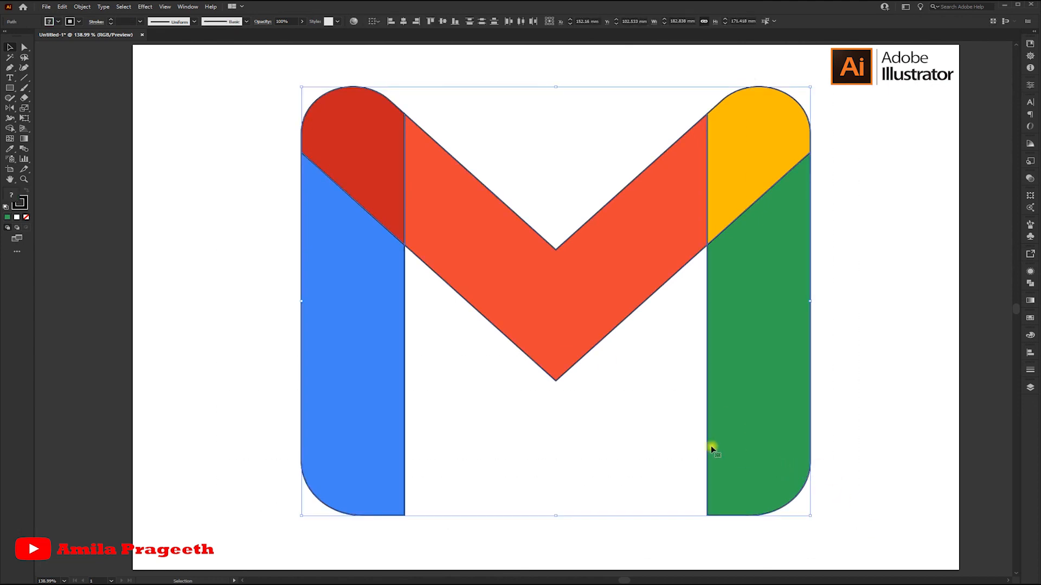
pyautogui.click(24, 205)
pyautogui.click(27, 218)
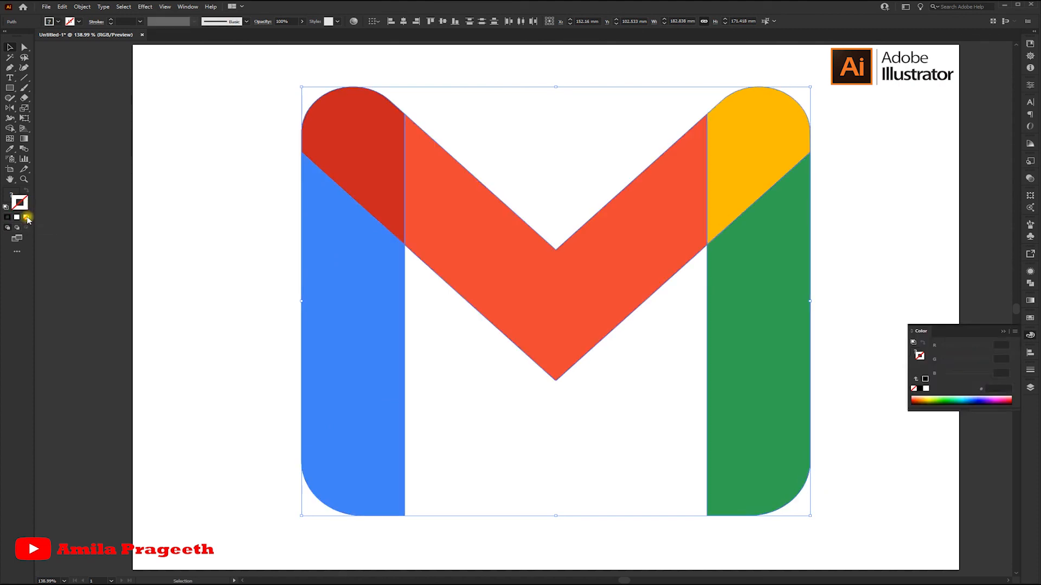
pyautogui.click(1004, 331)
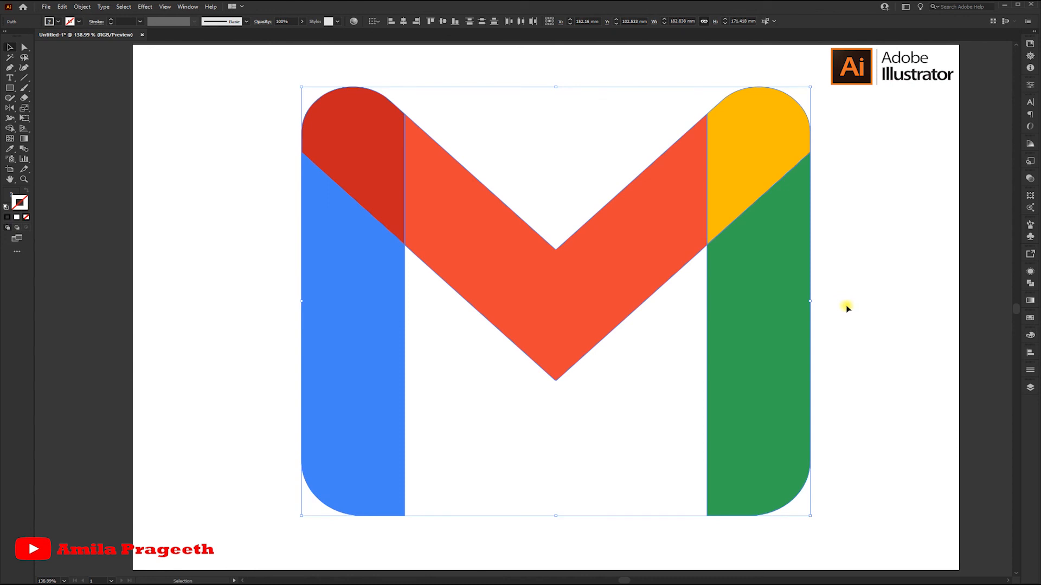
# - Enlarge the whole M about its centre to about 198 mm wide by 185 mm high
pyautogui.click(846, 305)
pyautogui.moveTo(275, 86); pyautogui.dragTo(906, 516)
pyautogui.moveTo(811, 516); pyautogui.dragTo(845, 532)
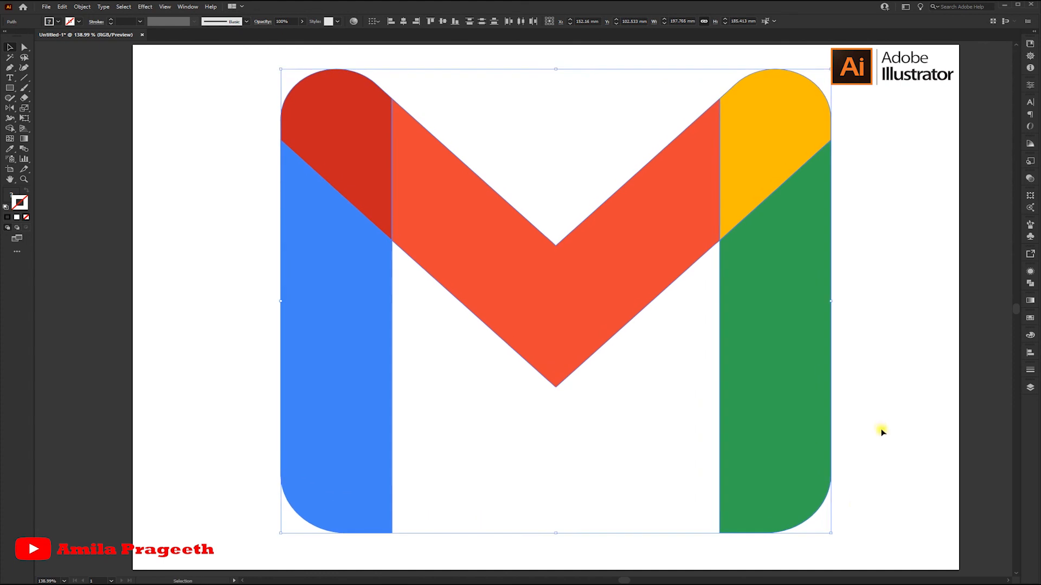
pyautogui.click(887, 425)
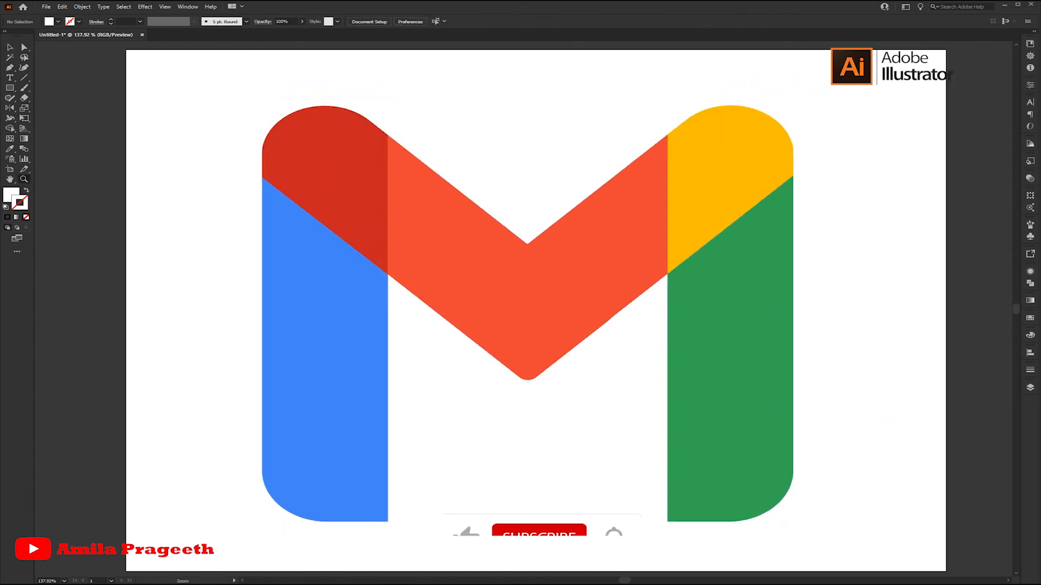